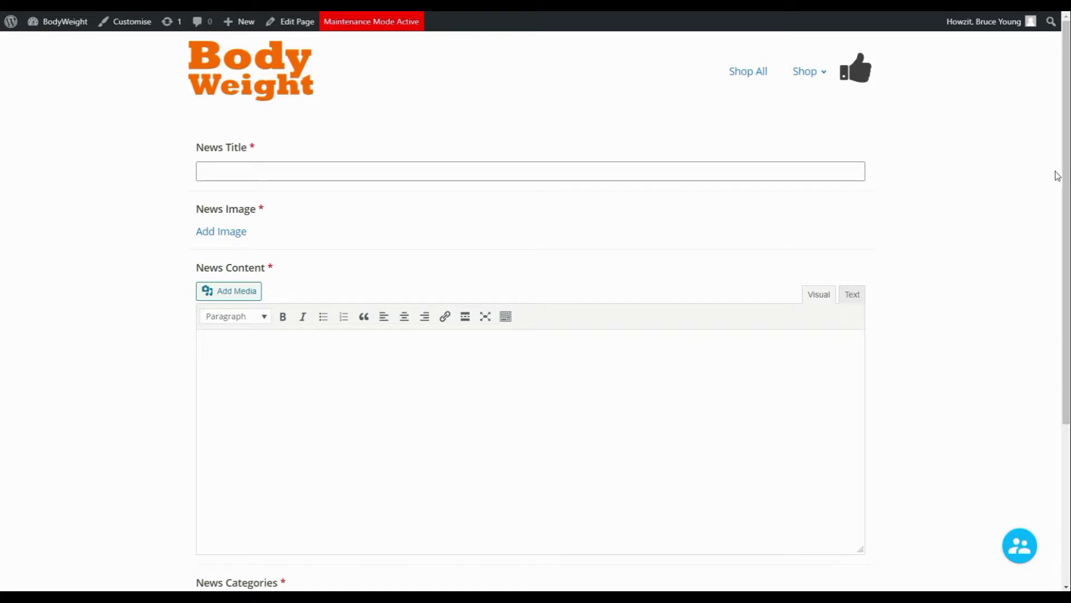
Step: From the Dashboard, go to Custom Fields > Forms and start a new form
scroll(1054, 167, "down", 5)
scroll(1055, 334, "up", 5)
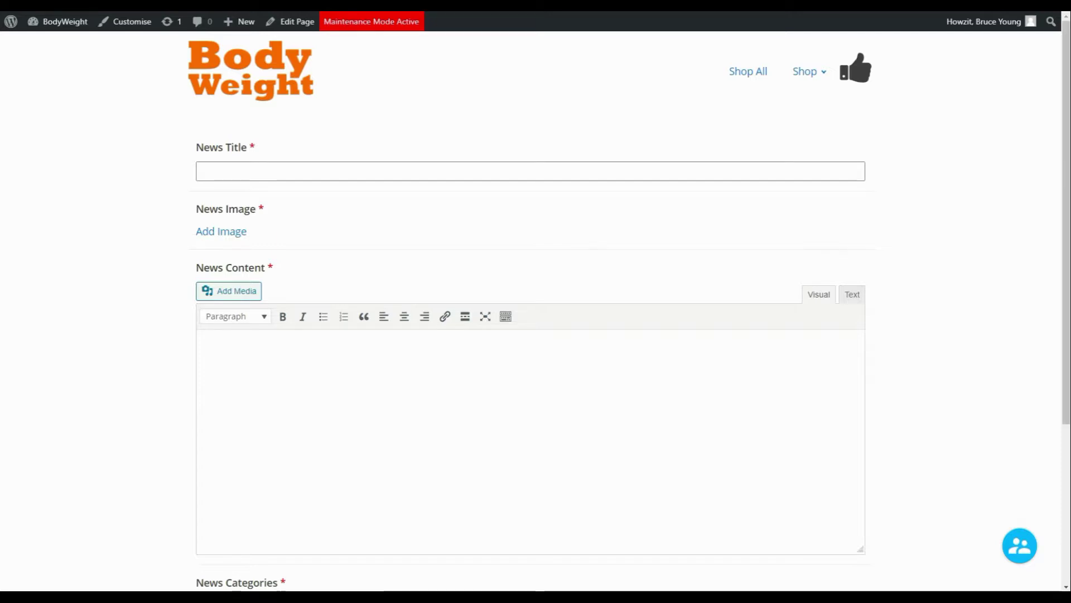
left_click(58, 25)
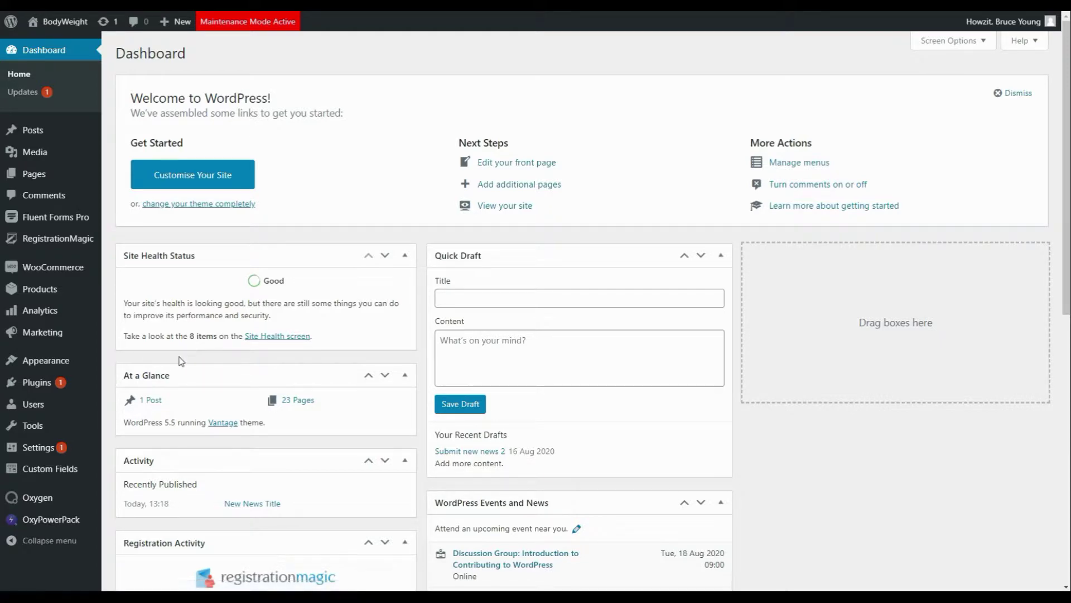
mouse_move(49, 468)
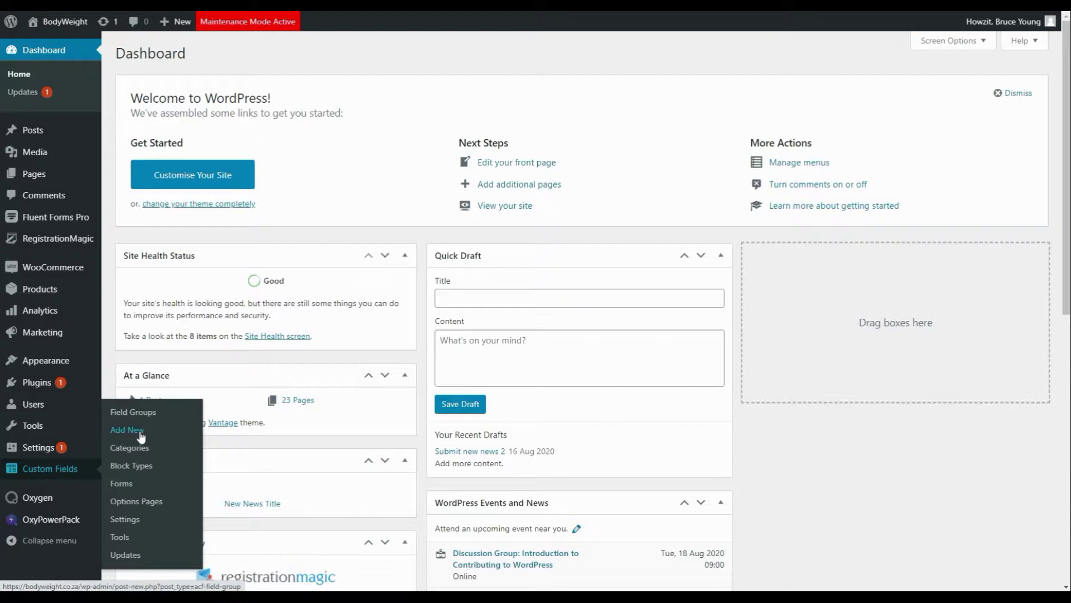
left_click(128, 485)
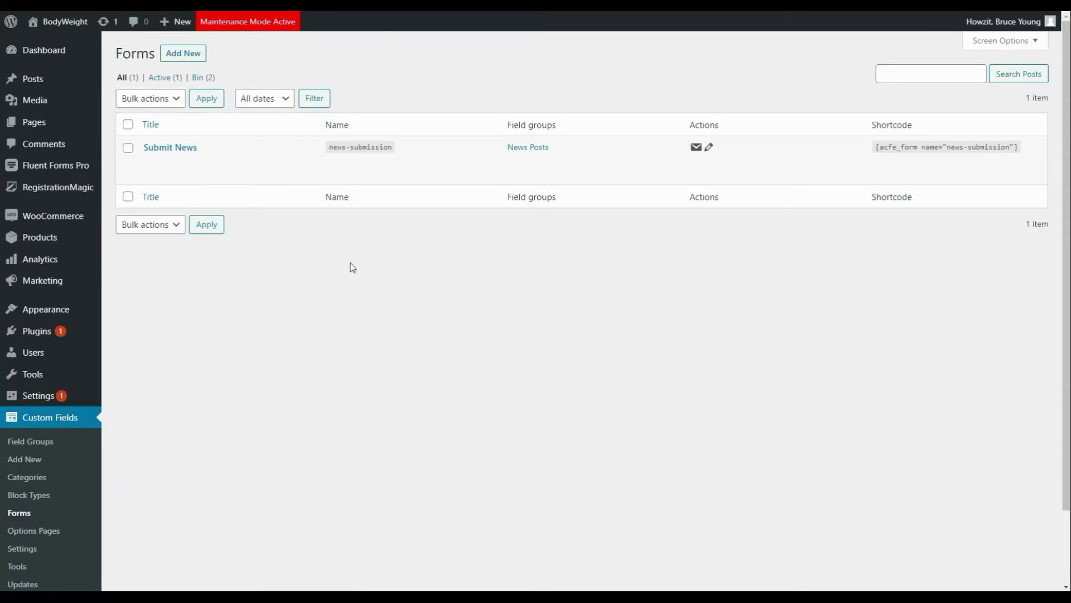
left_click(183, 53)
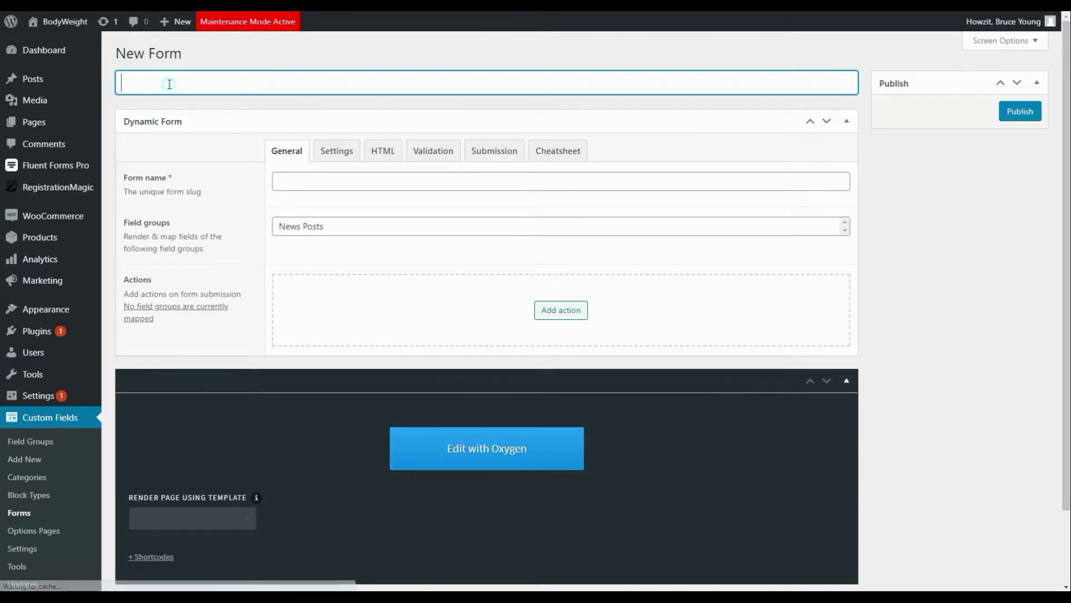
Step: Publish a form titled 'Edit News', named news-edit, mapped to the News Posts field group
left_click(168, 83)
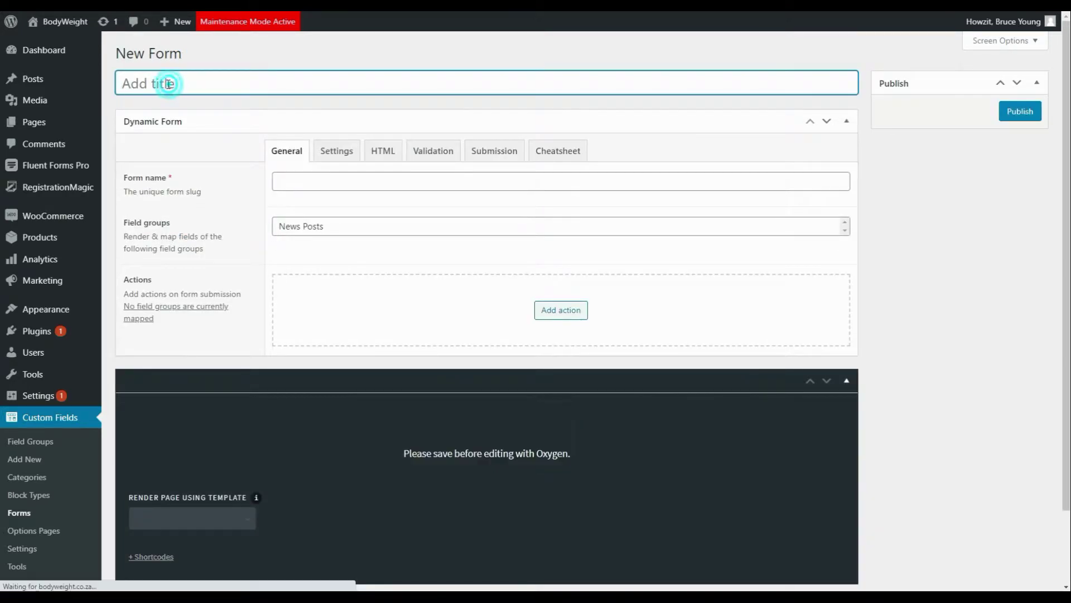
type("Edit News")
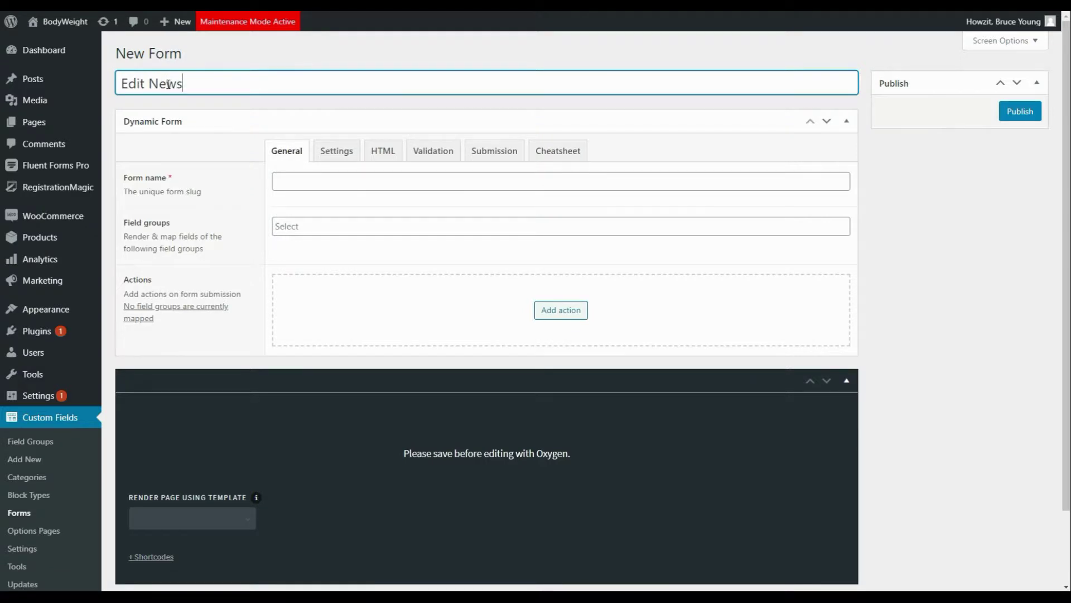
left_click(325, 182)
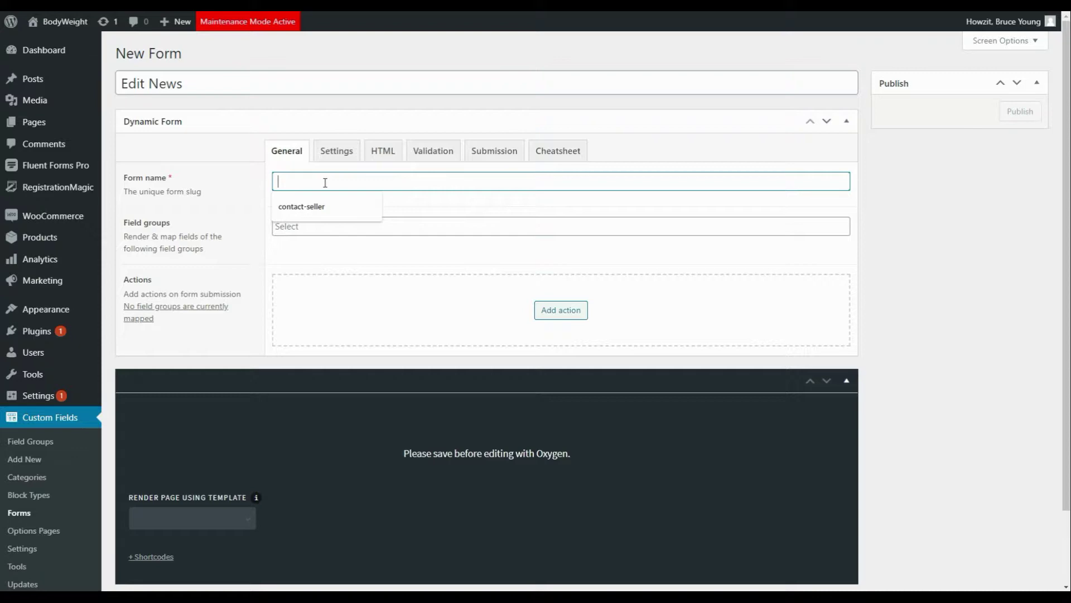
type("news-e")
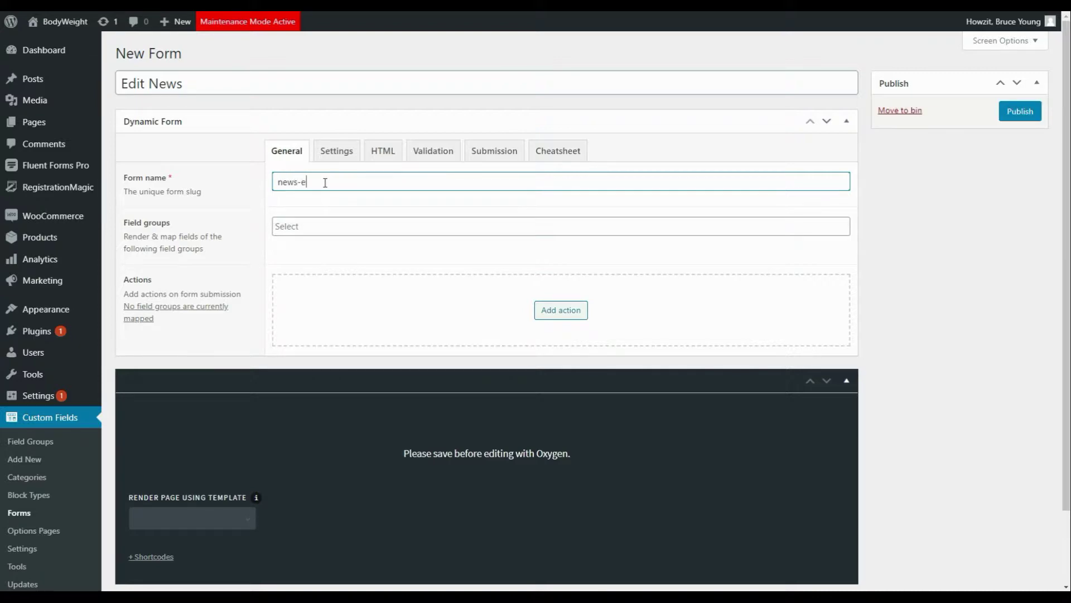
type("dit")
left_click(318, 224)
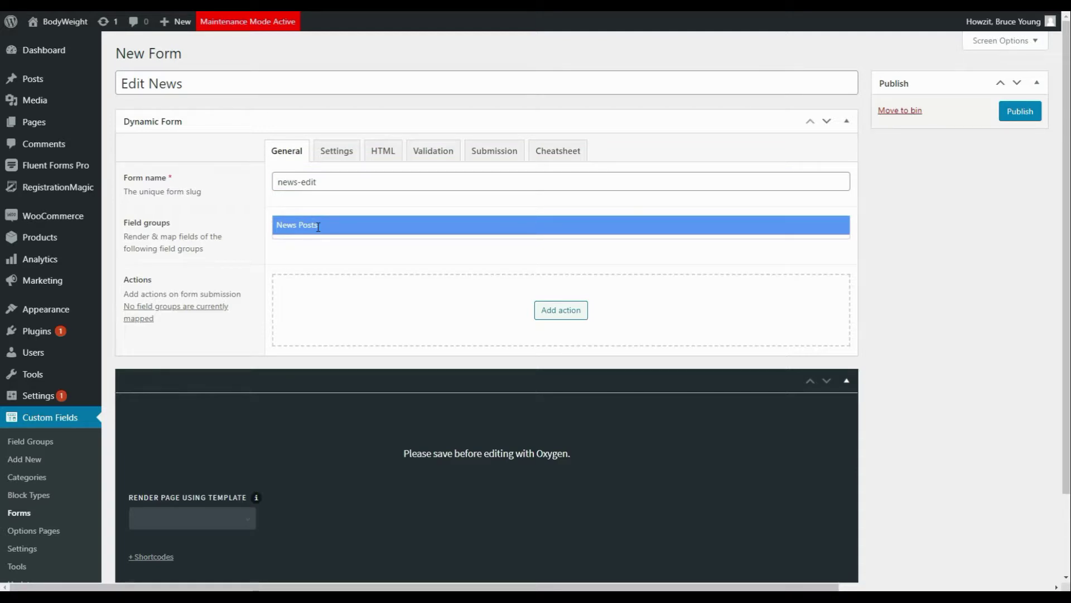
left_click(318, 225)
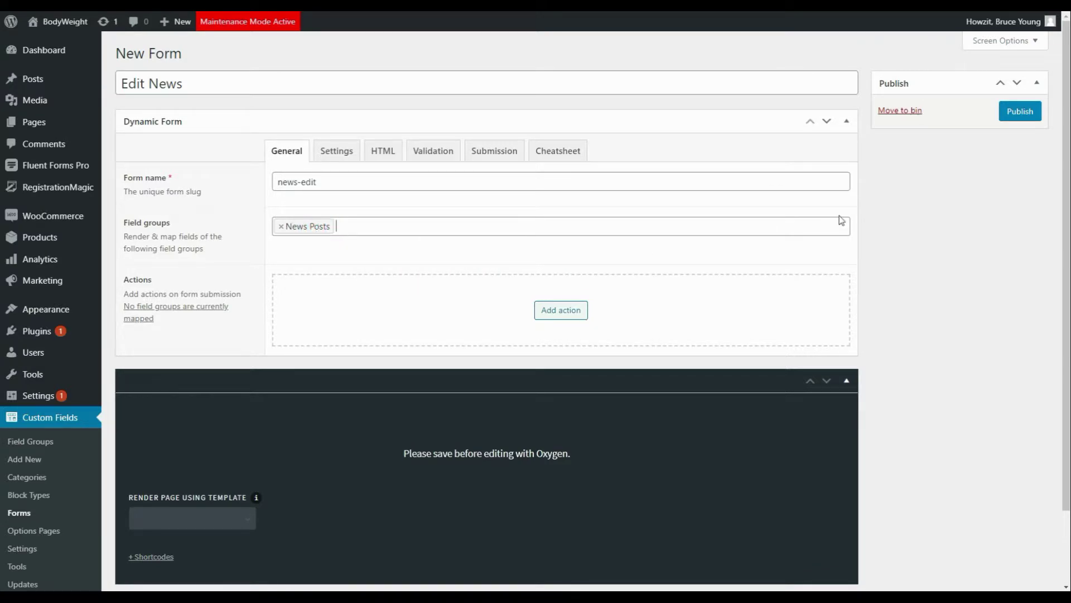
left_click(1022, 112)
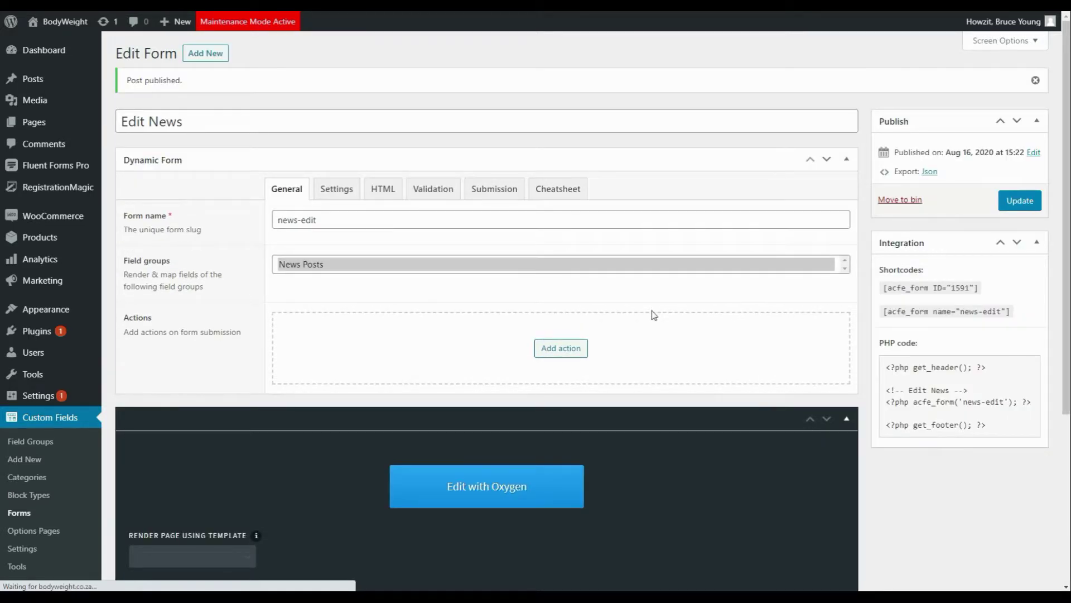
Step: Add a Post action set to Update post and save the Edit News form
left_click(547, 355)
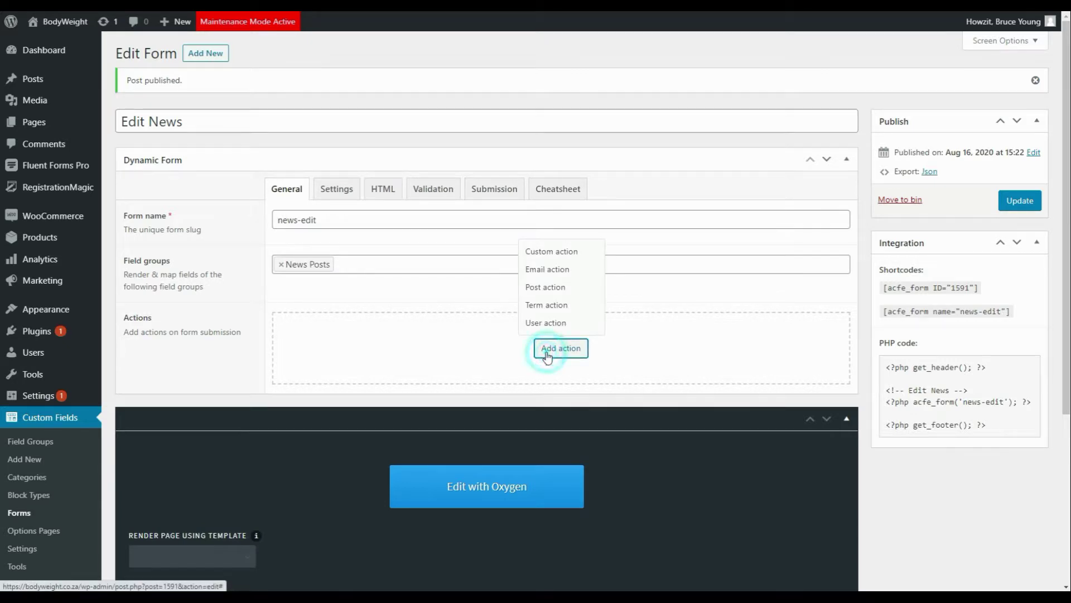
left_click(551, 288)
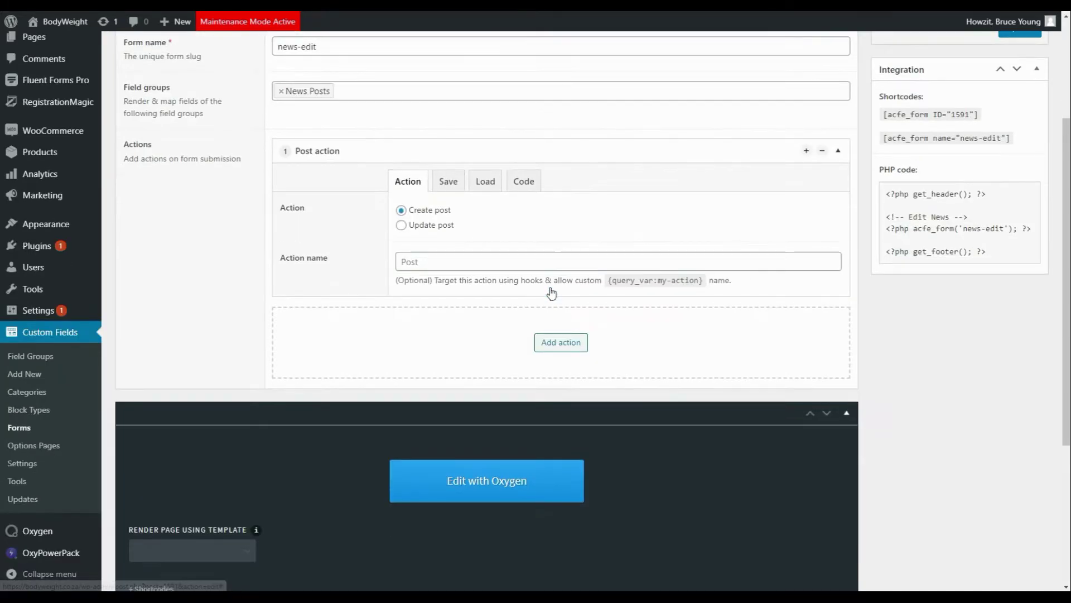
left_click(423, 233)
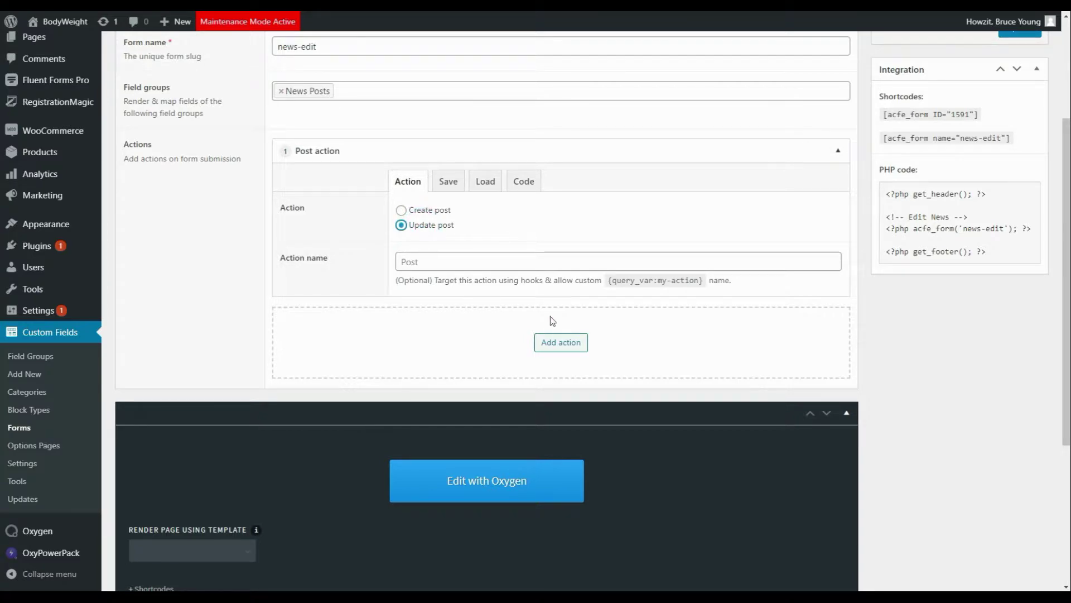
scroll(1008, 237, "up", 1)
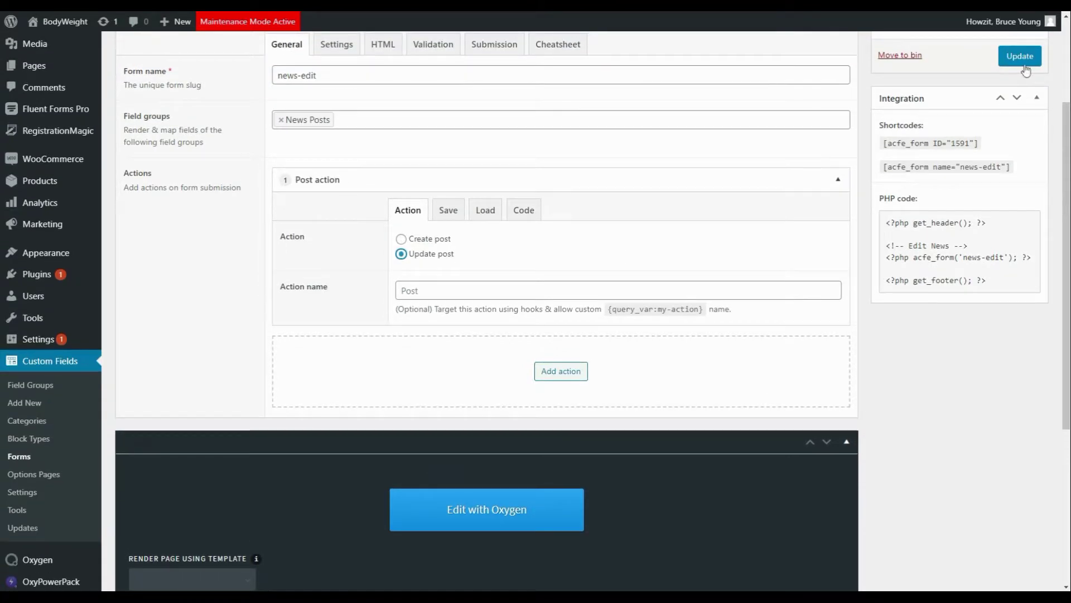
left_click(1025, 59)
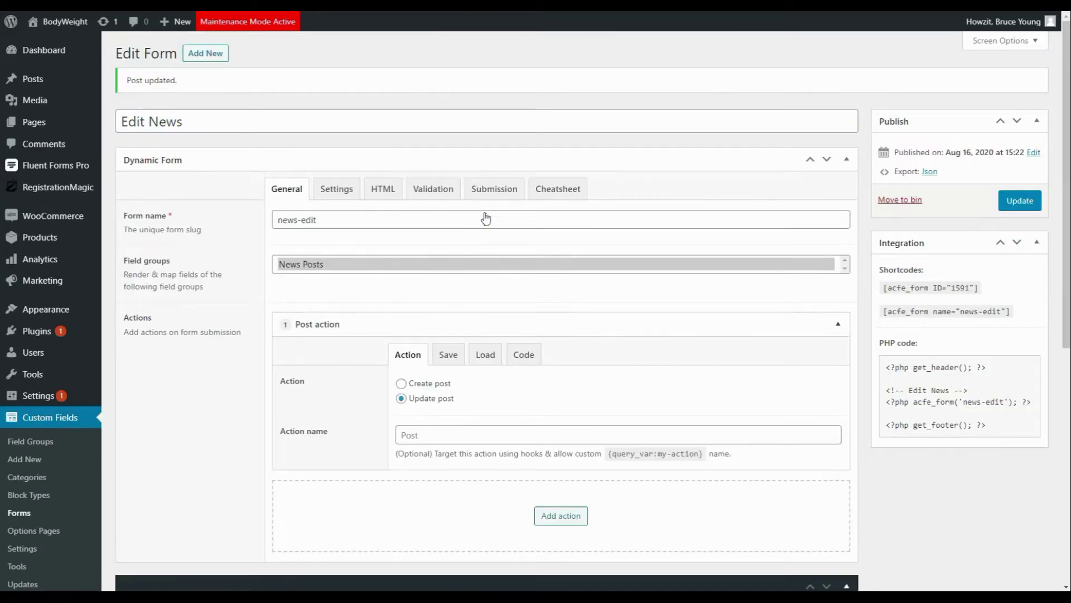
Step: On the Post action's Load tab, load the post title from the News Title field
left_click(485, 355)
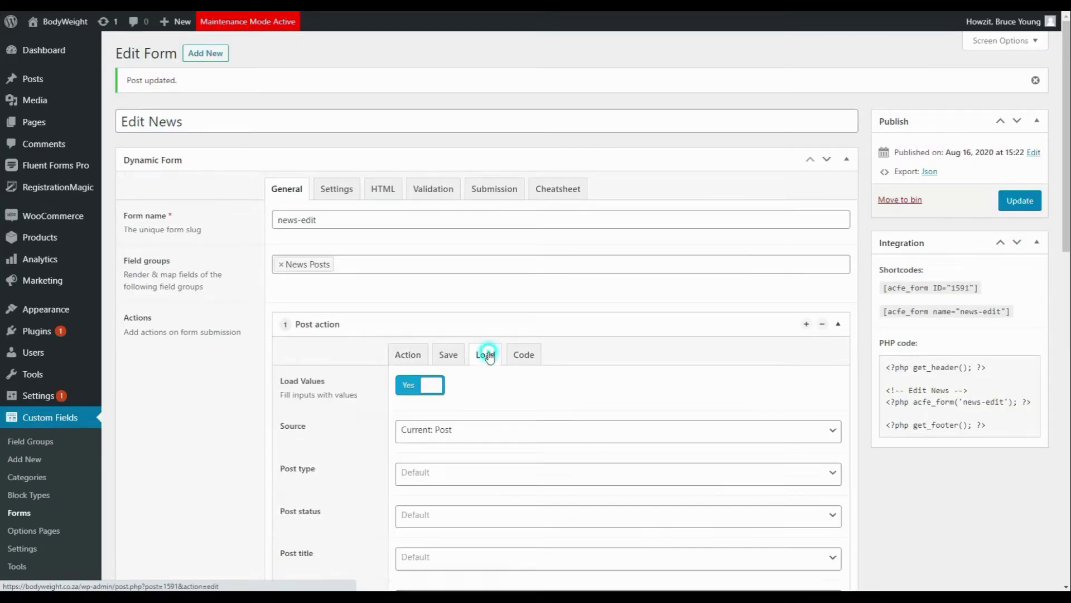
scroll(510, 395, "down", 3)
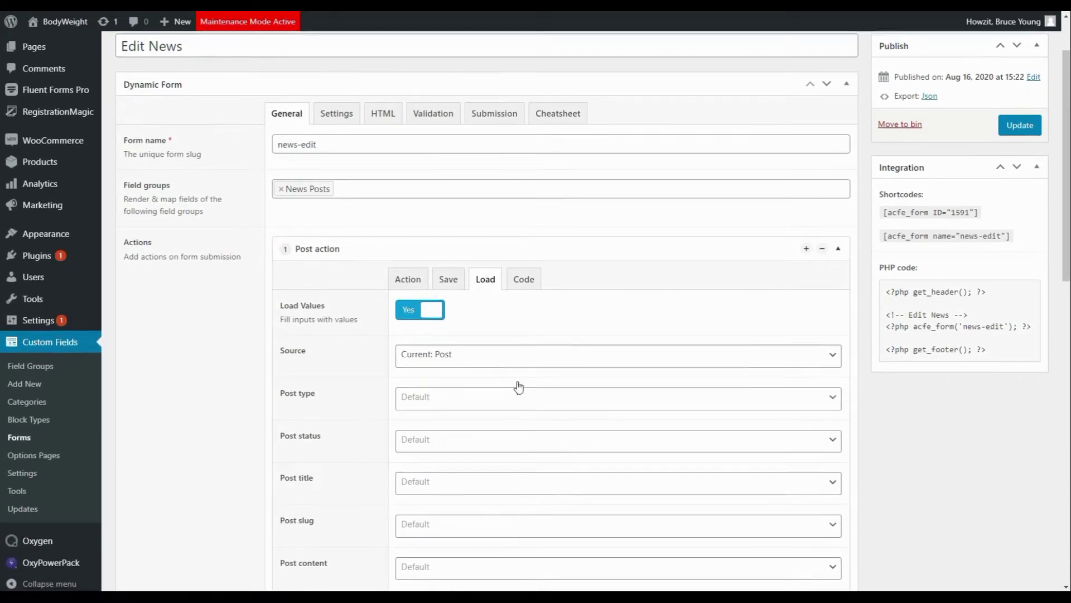
scroll(517, 380, "down", 3)
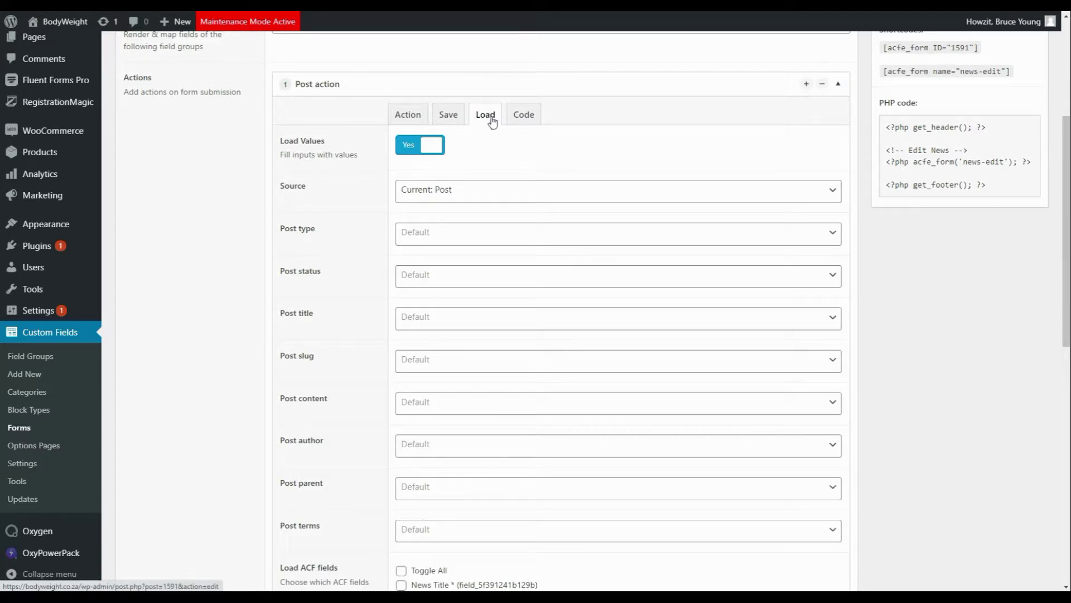
left_click(471, 236)
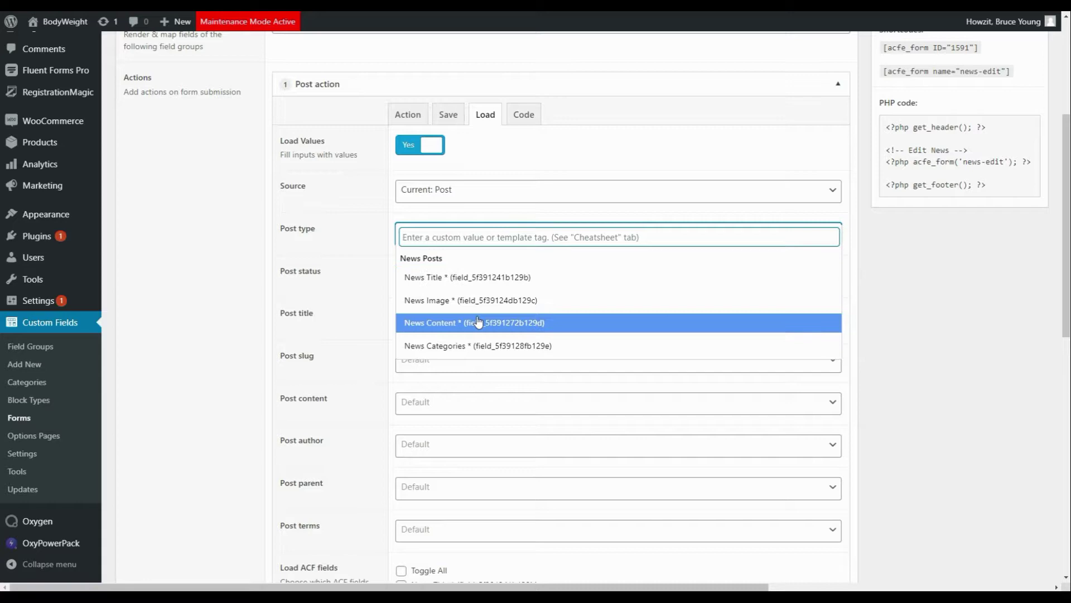
scroll(480, 319, "down", 1)
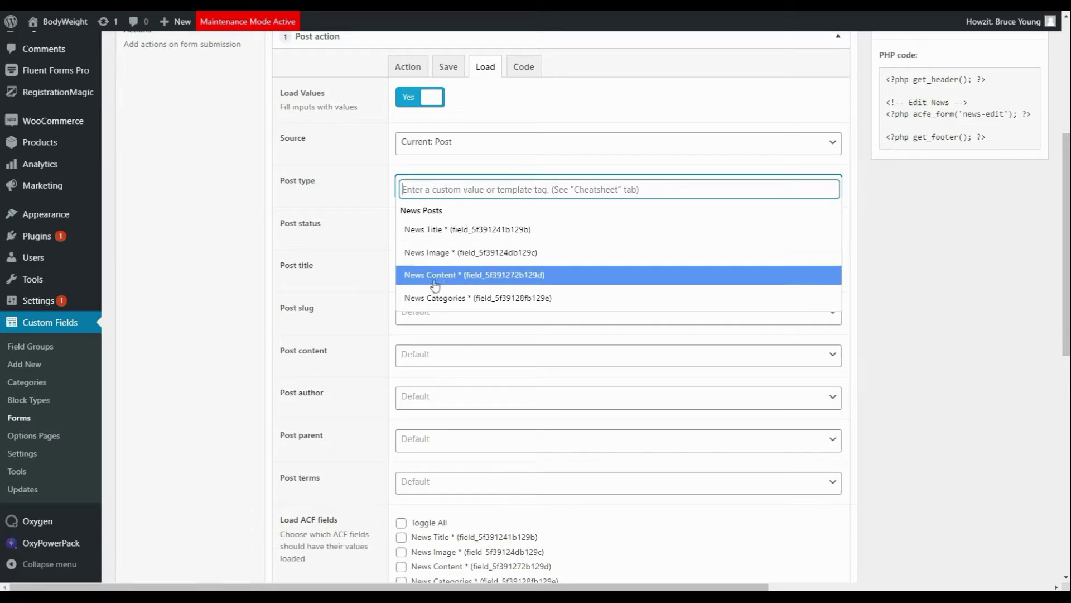
left_click(277, 209)
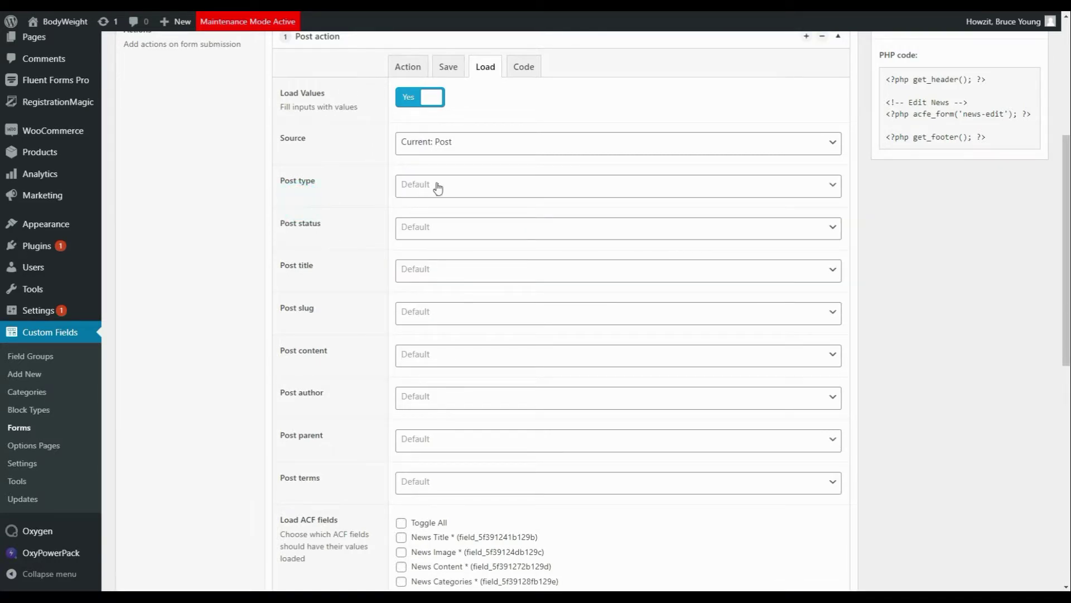
left_click(410, 229)
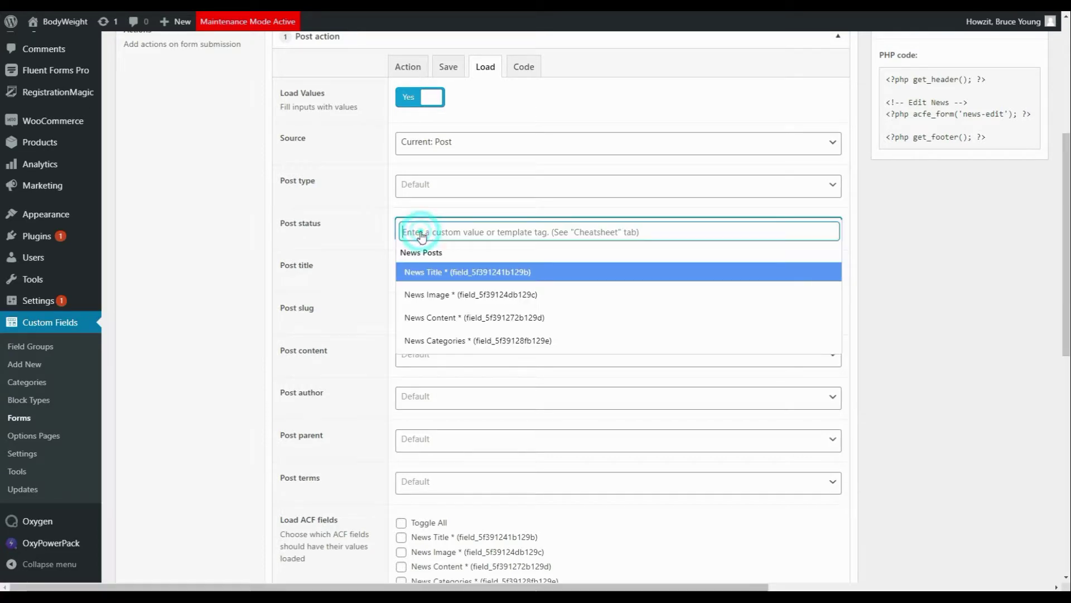
left_click(370, 227)
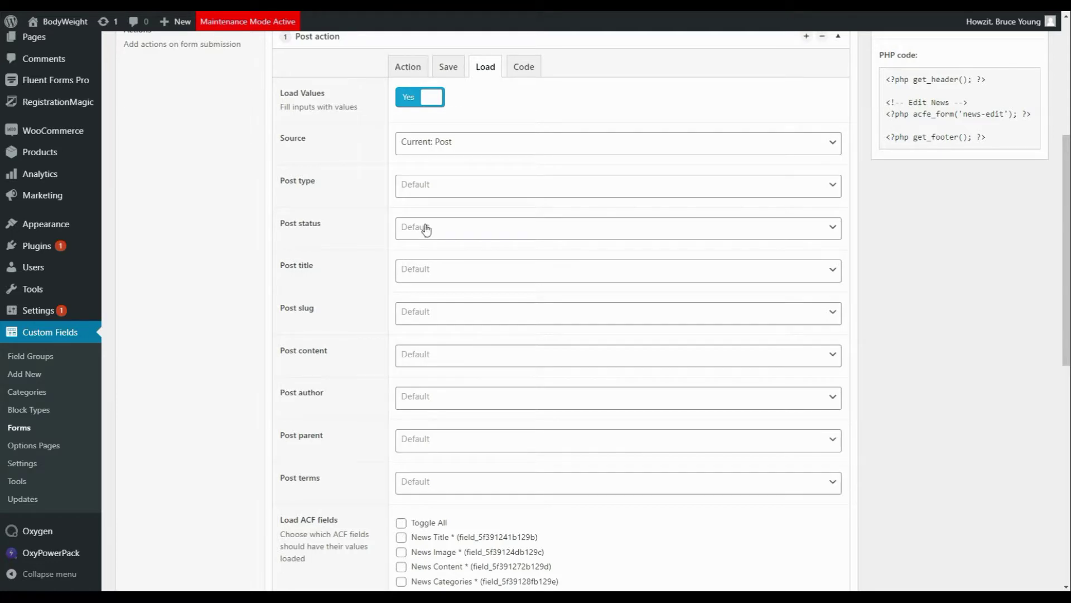
scroll(427, 227, "down", 1)
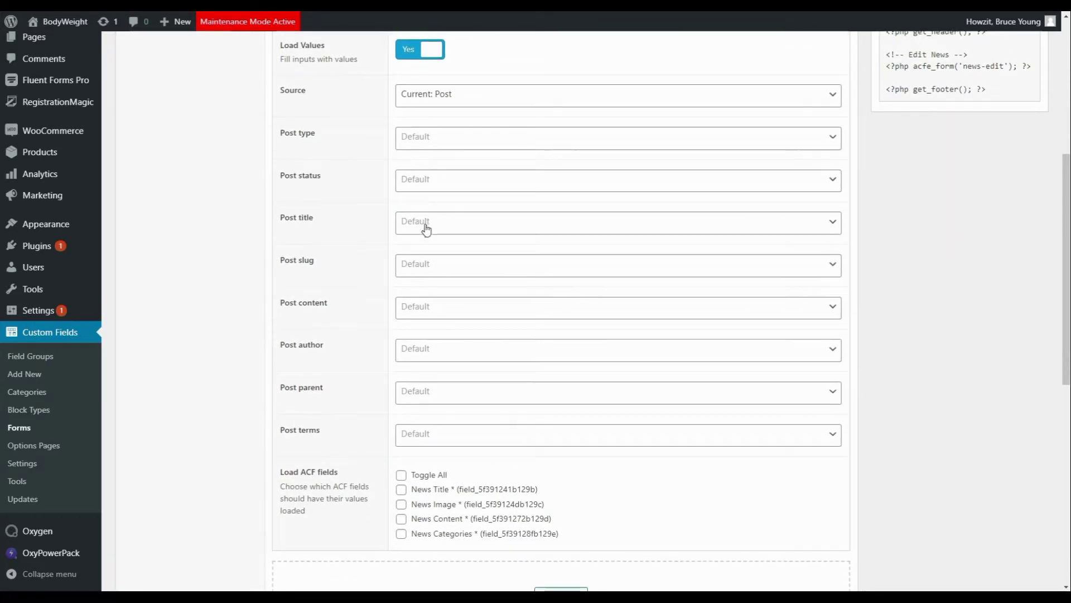
left_click(429, 224)
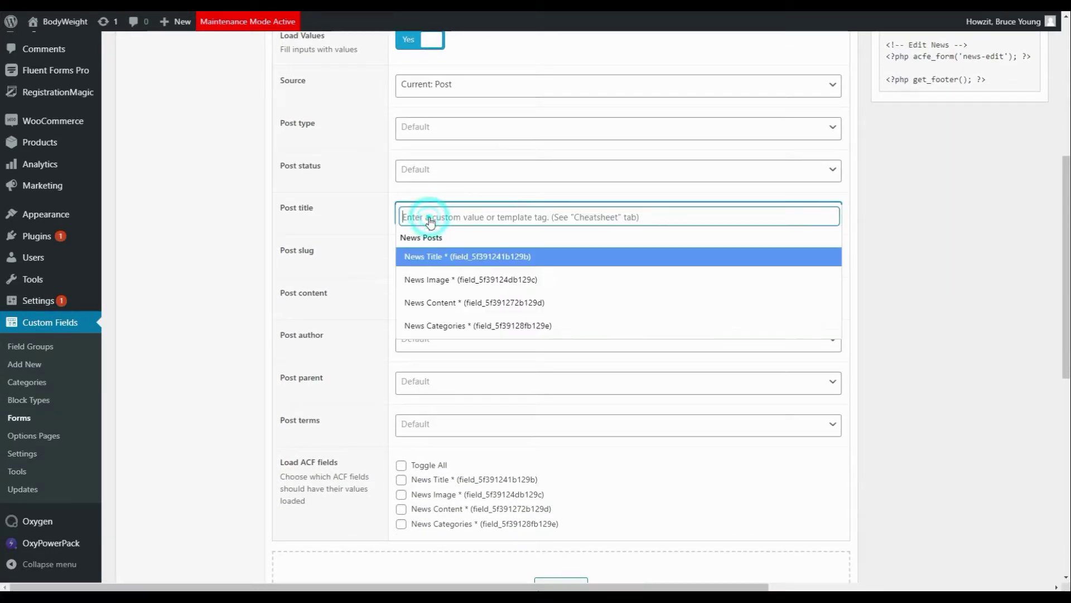
left_click(431, 258)
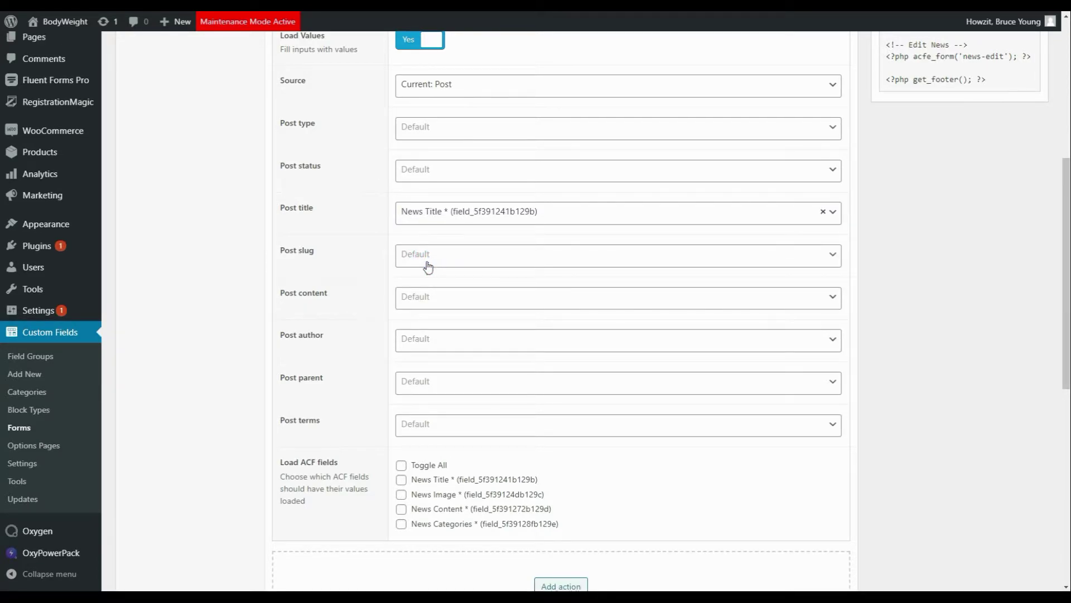
scroll(428, 267, "down", 1)
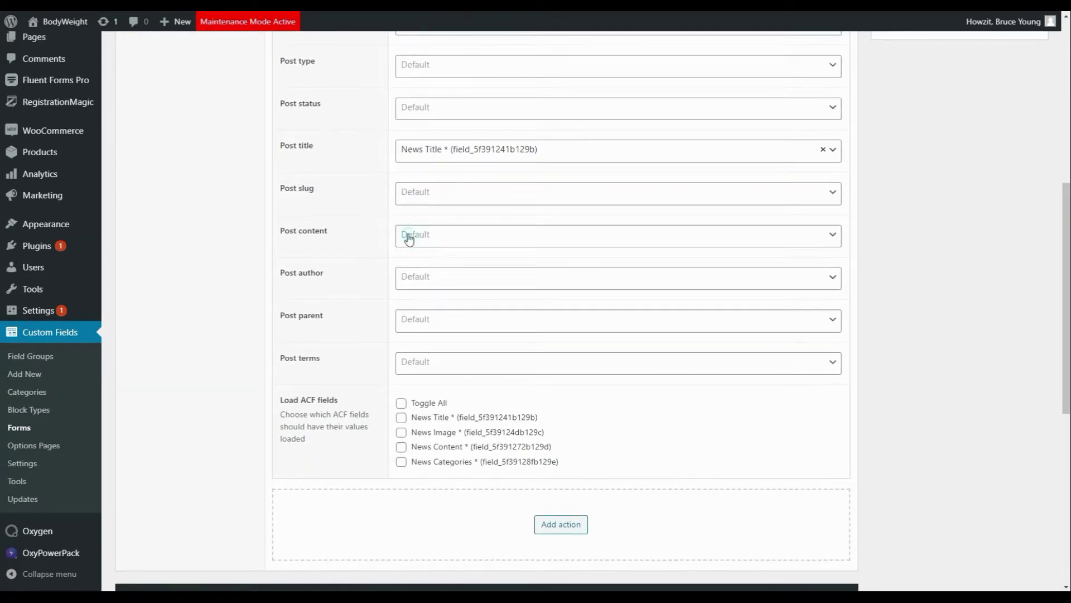
Step: Load post content from News Content, post terms from News Categories, and all ACF fields
left_click(409, 237)
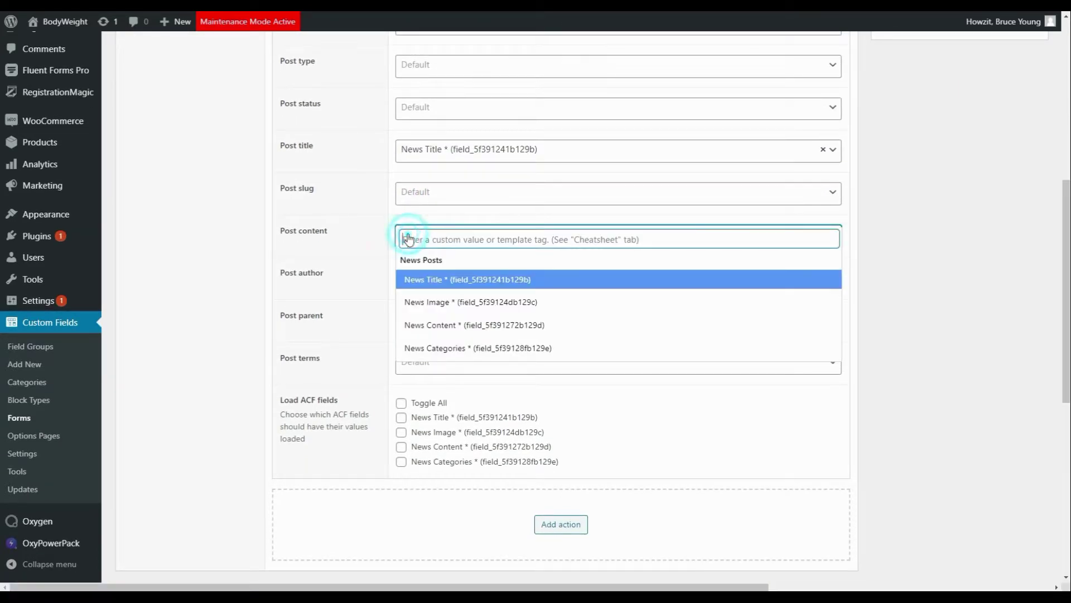
left_click(432, 327)
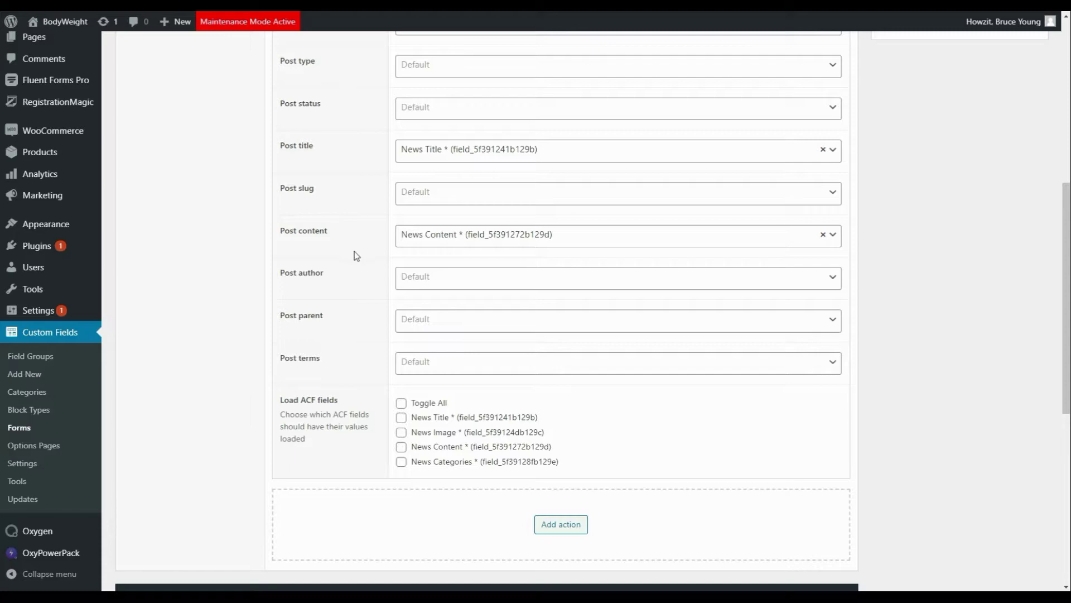
scroll(351, 268, "down", 1)
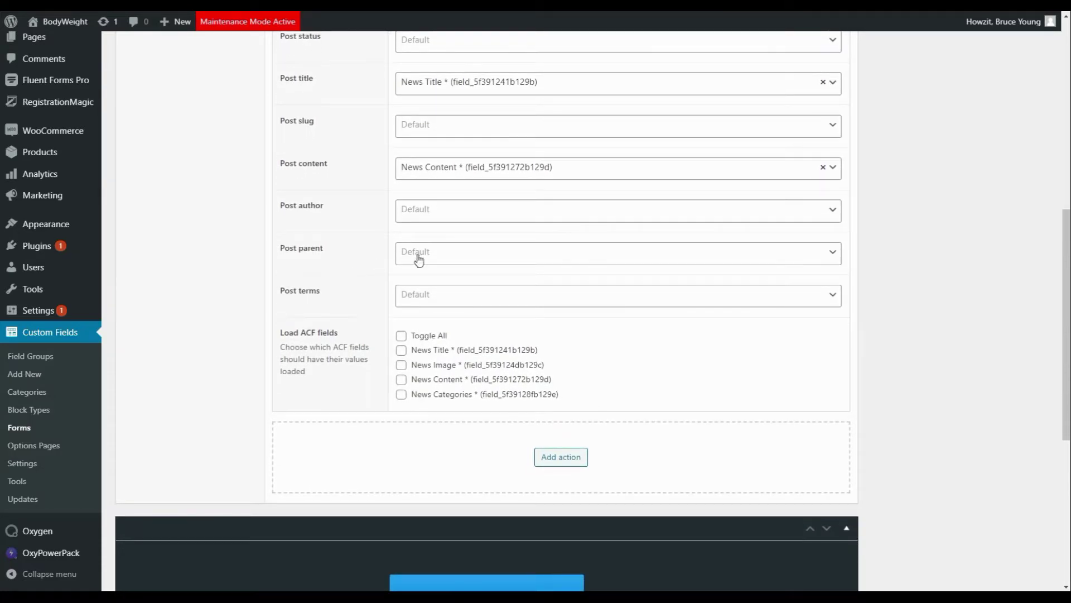
scroll(413, 273, "down", 1)
left_click(413, 274)
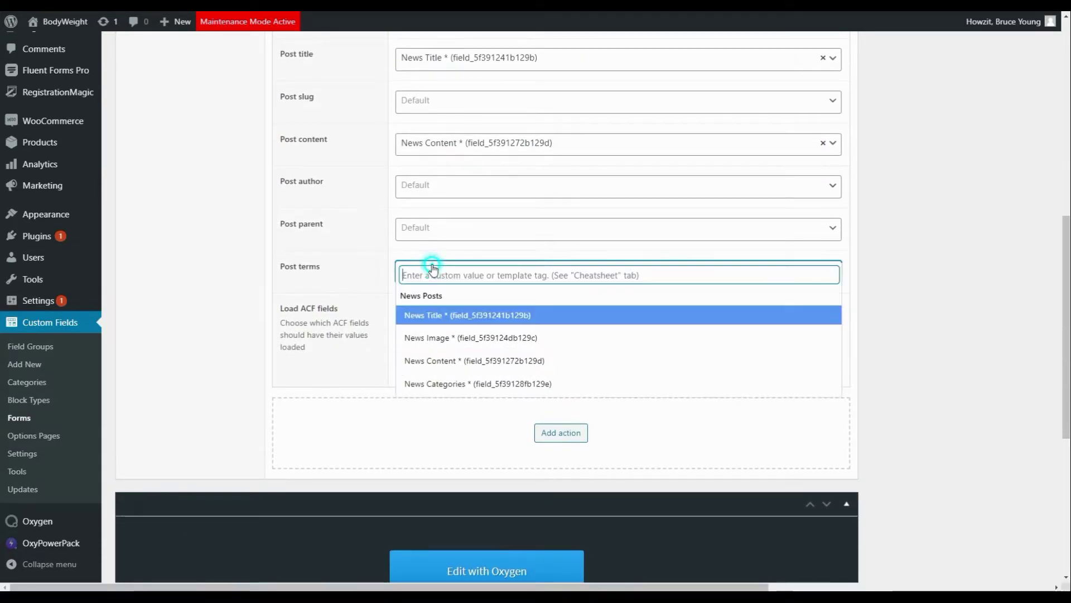
left_click(466, 383)
scroll(375, 295, "down", 1)
scroll(368, 298, "down", 1)
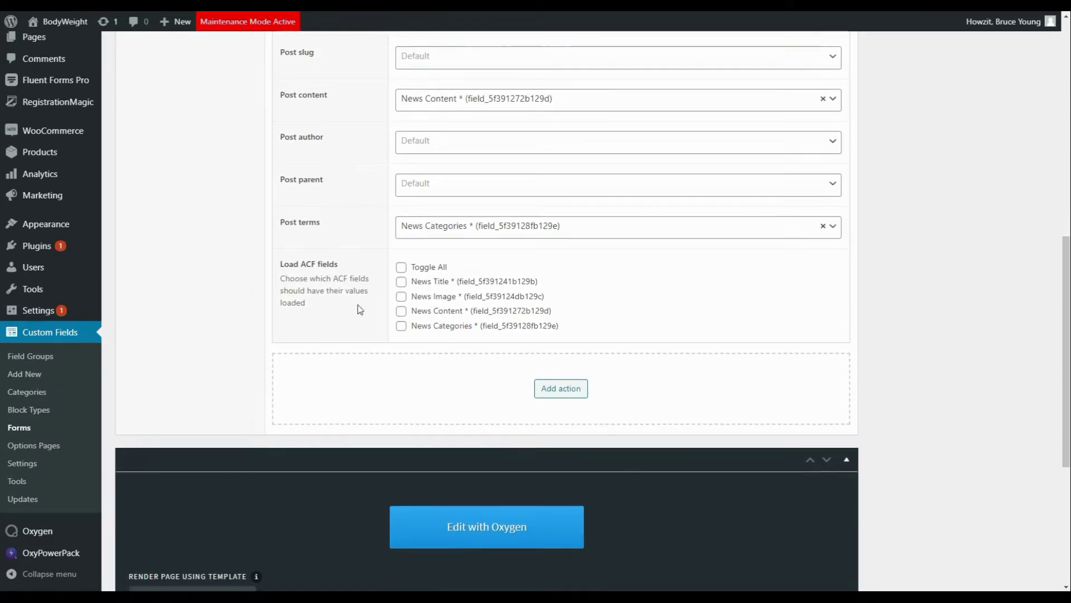
left_click(403, 266)
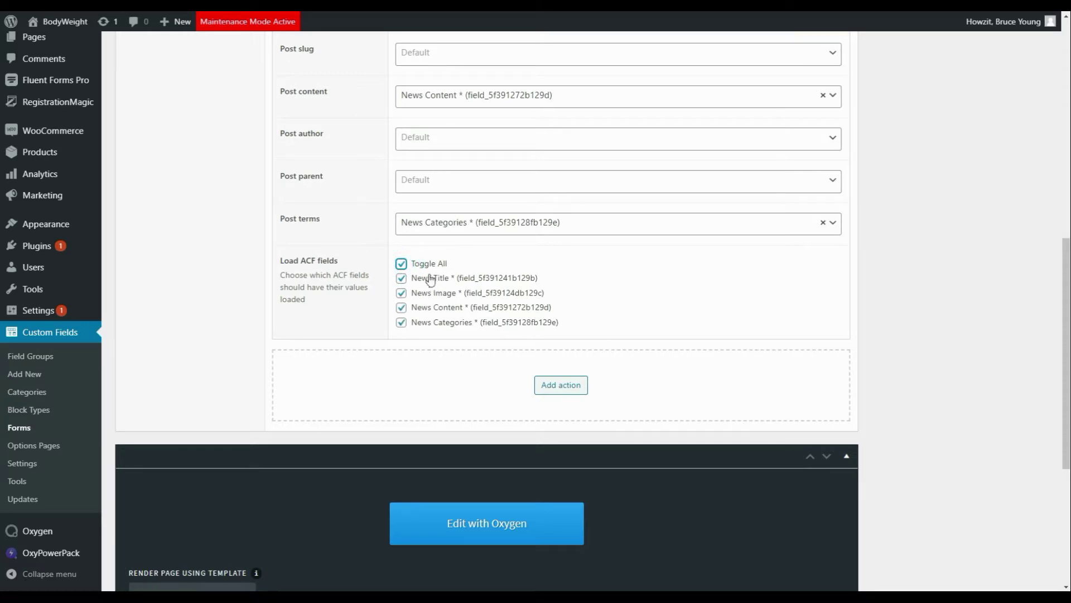
scroll(656, 335, "up", 1)
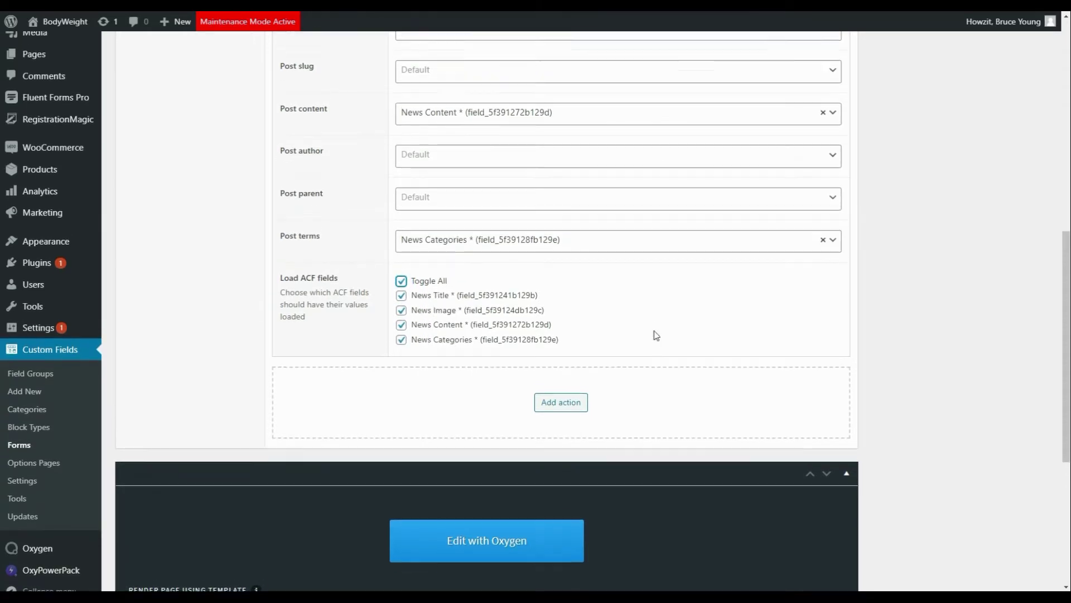
scroll(656, 335, "up", 3)
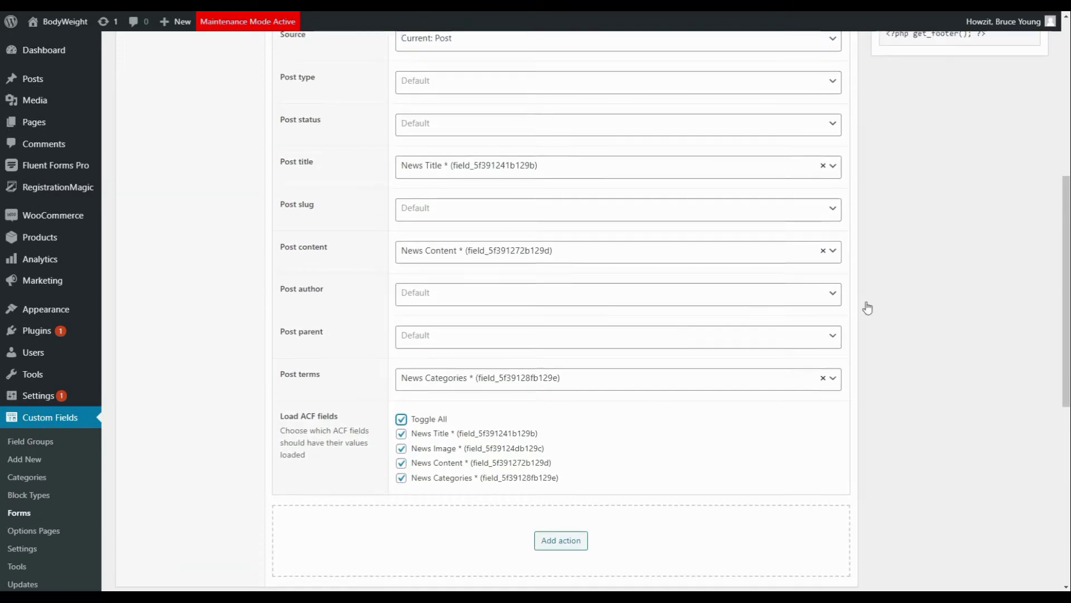
scroll(1060, 304, "up", 4)
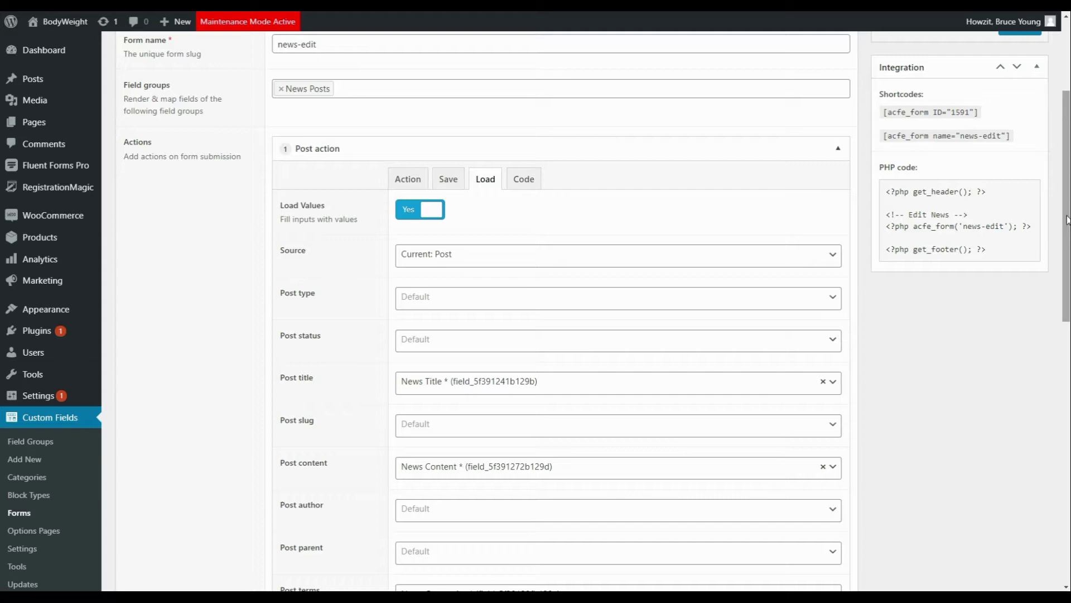
Step: On the Save tab, tick Toggle All to save every ACF field, then update the form
left_click(447, 181)
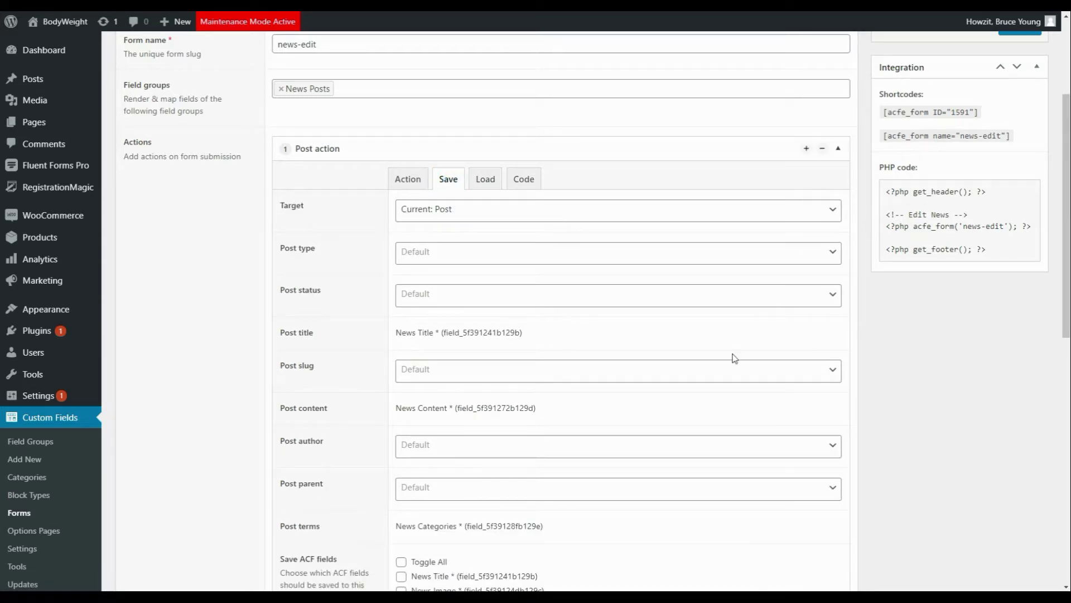
scroll(732, 357, "down", 2)
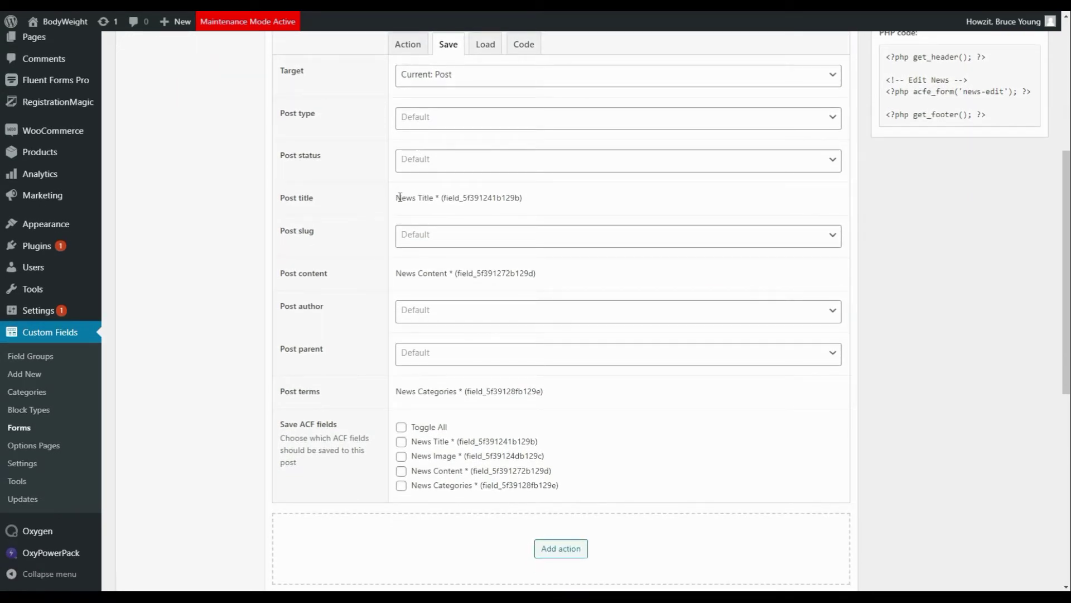
left_click_drag(400, 197, 519, 199)
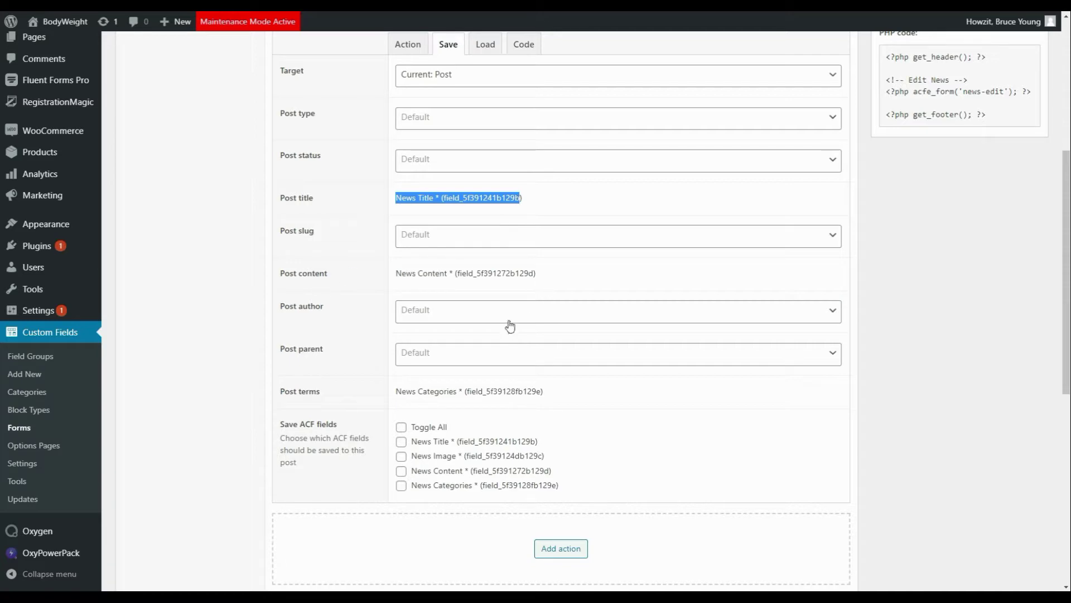
left_click_drag(406, 391, 486, 390)
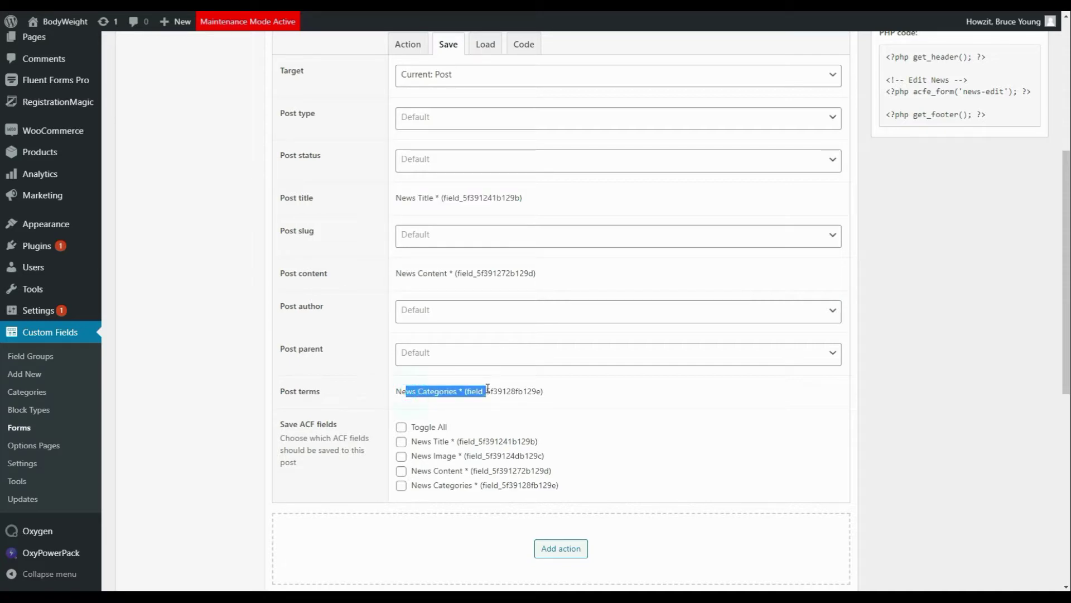
left_click(400, 427)
scroll(629, 439, "up", 2)
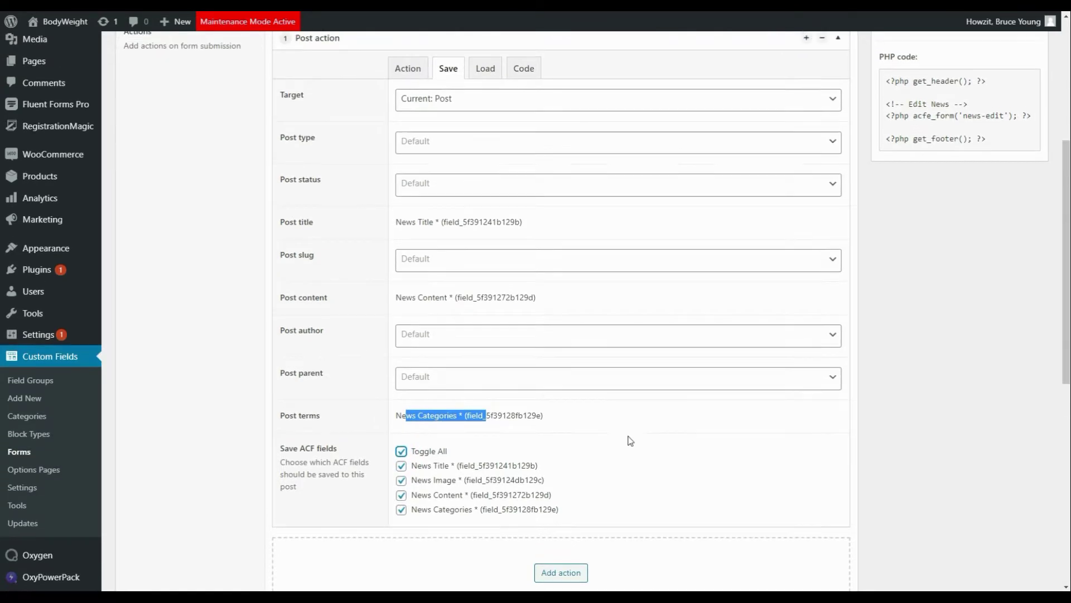
scroll(628, 442, "up", 1)
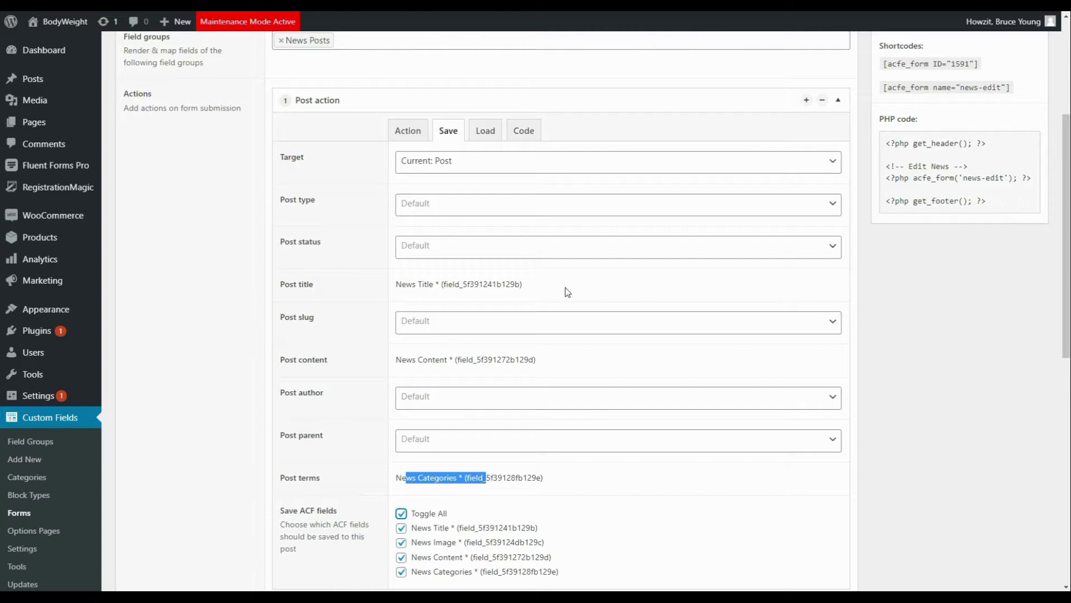
left_click(485, 139)
left_click(454, 138)
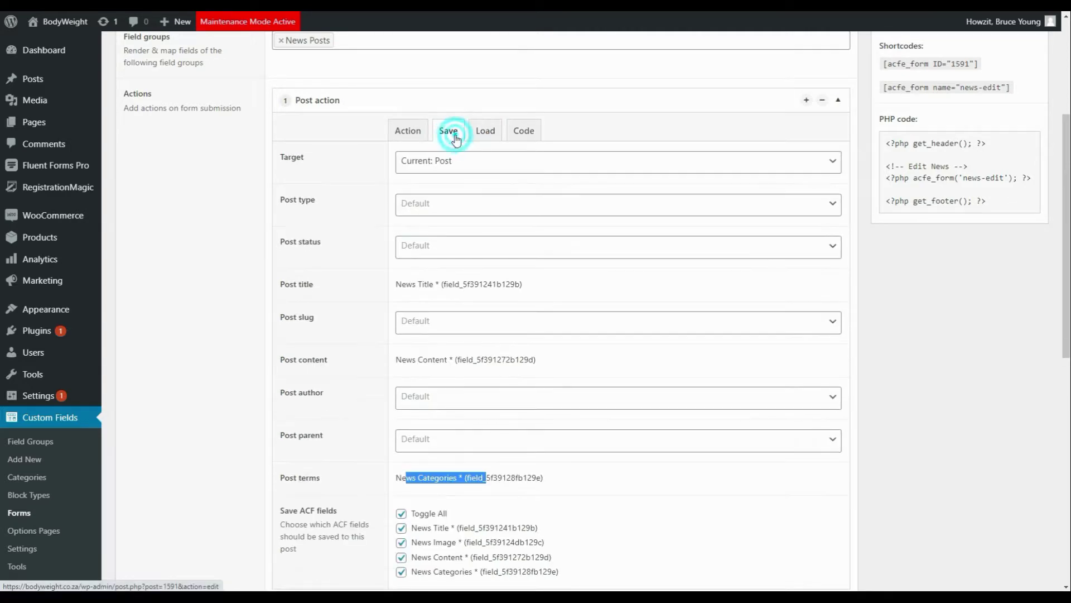
scroll(732, 293, "up", 1)
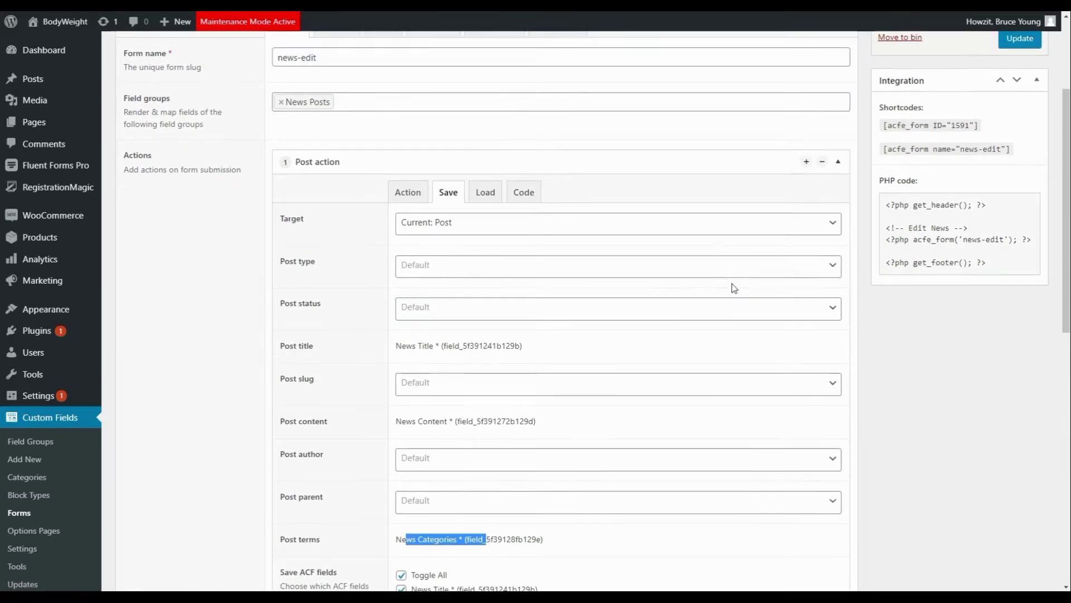
scroll(733, 288, "up", 1)
left_click(1018, 68)
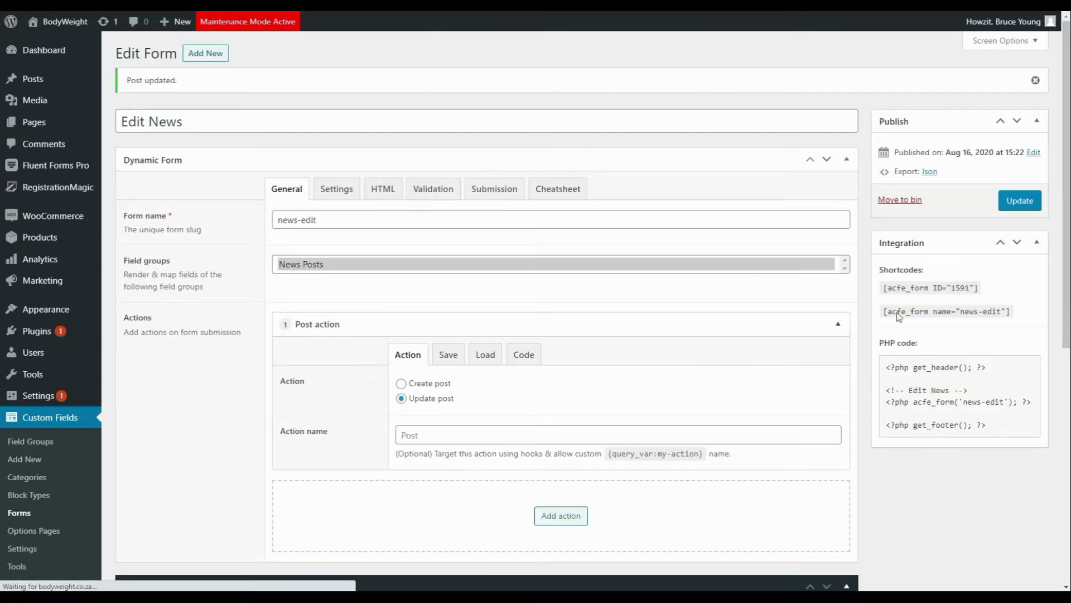
Step: Select the [acfe_form name="news-edit"] shortcode in the Integration box to copy it
left_click_drag(1024, 311, 886, 314)
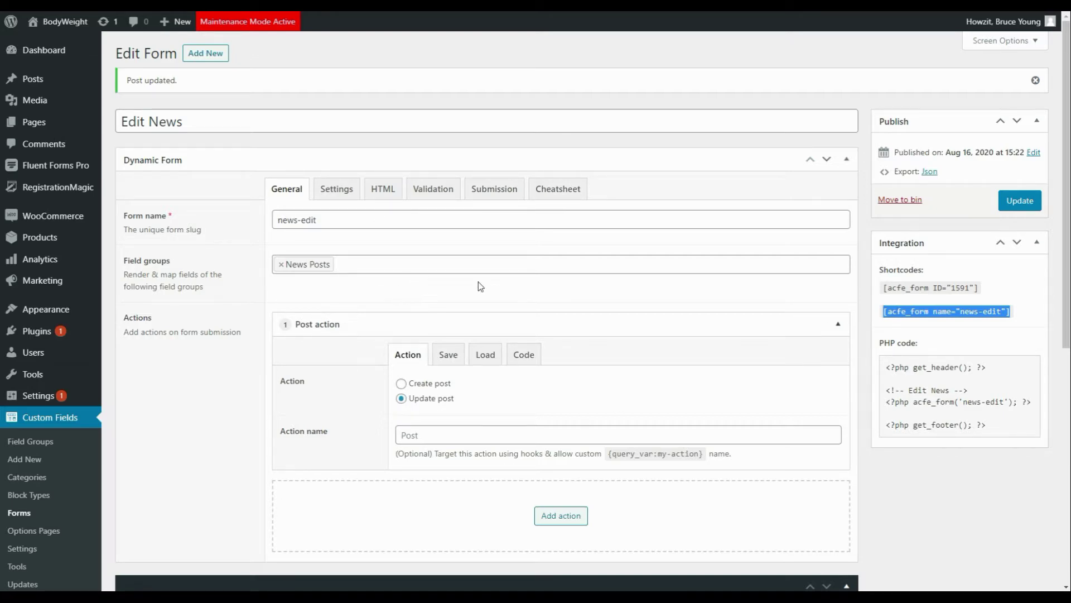
scroll(1059, 221, "down", 4)
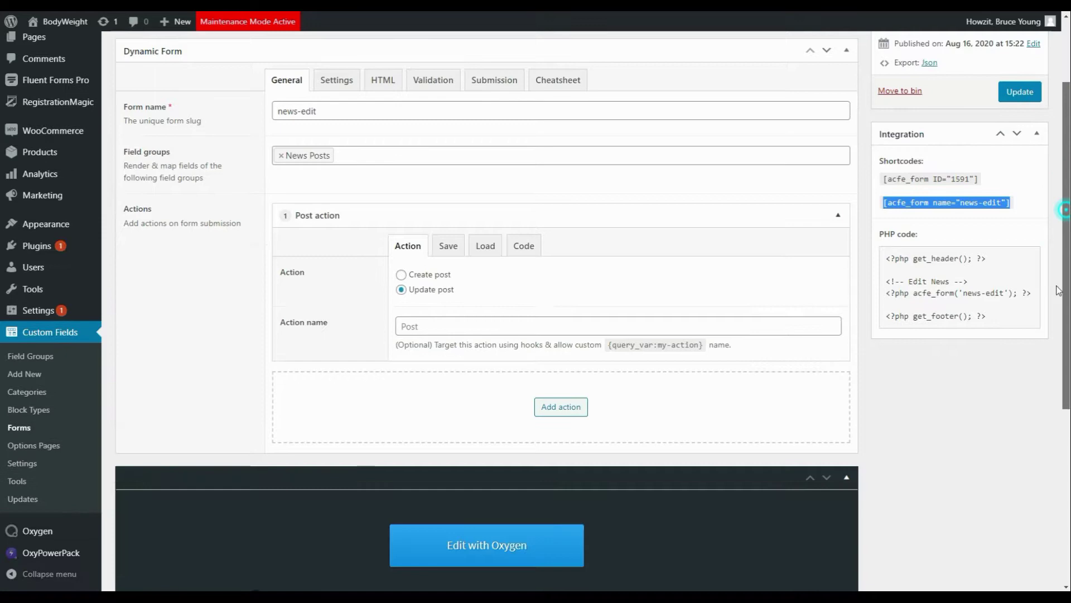
scroll(1059, 228, "up", 3)
scroll(1060, 234, "up", 1)
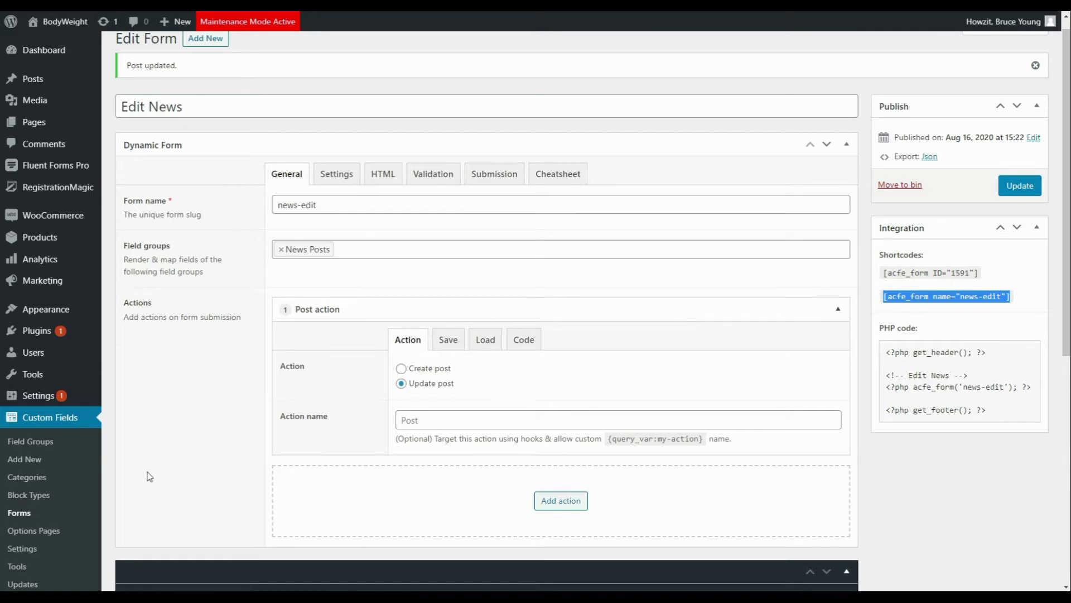
scroll(149, 476, "down", 3)
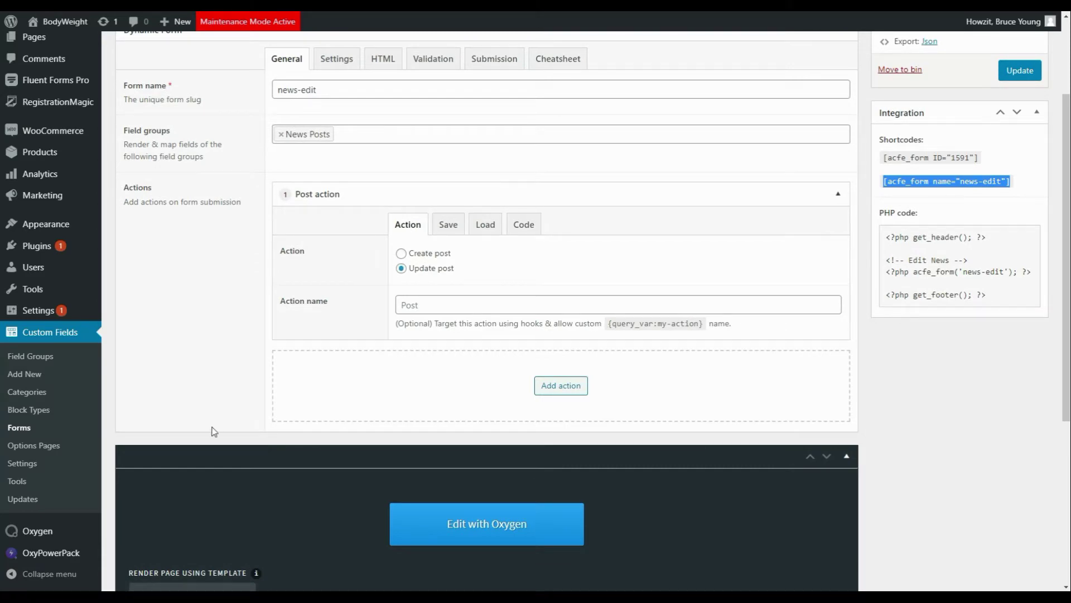
Step: Open Oxygen Templates in a new tab and edit the Post Single template with Oxygen
mouse_move(22, 531)
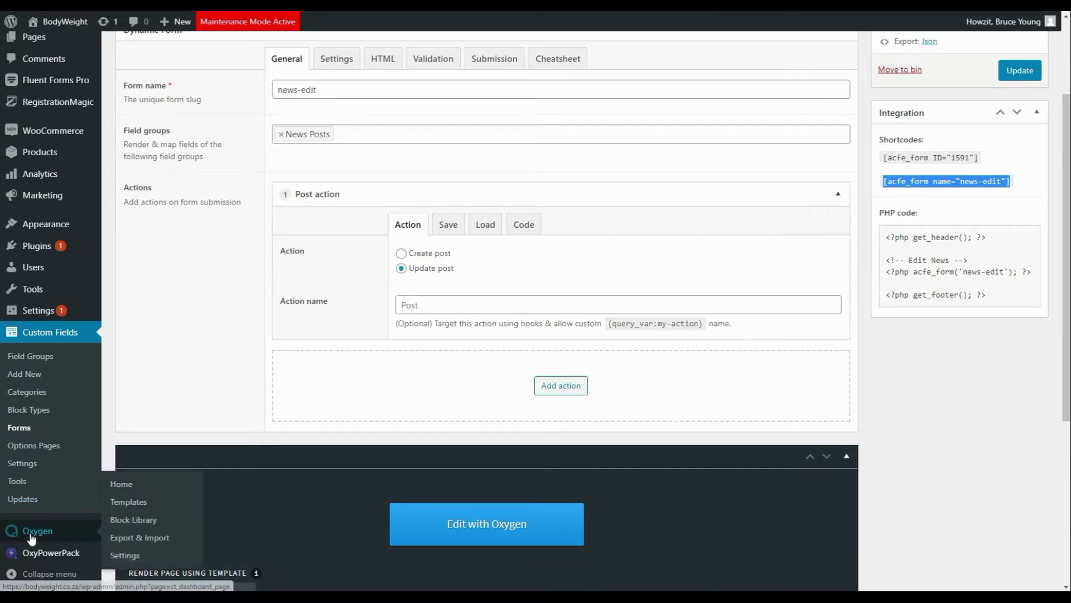
right_click(137, 504)
left_click(187, 411)
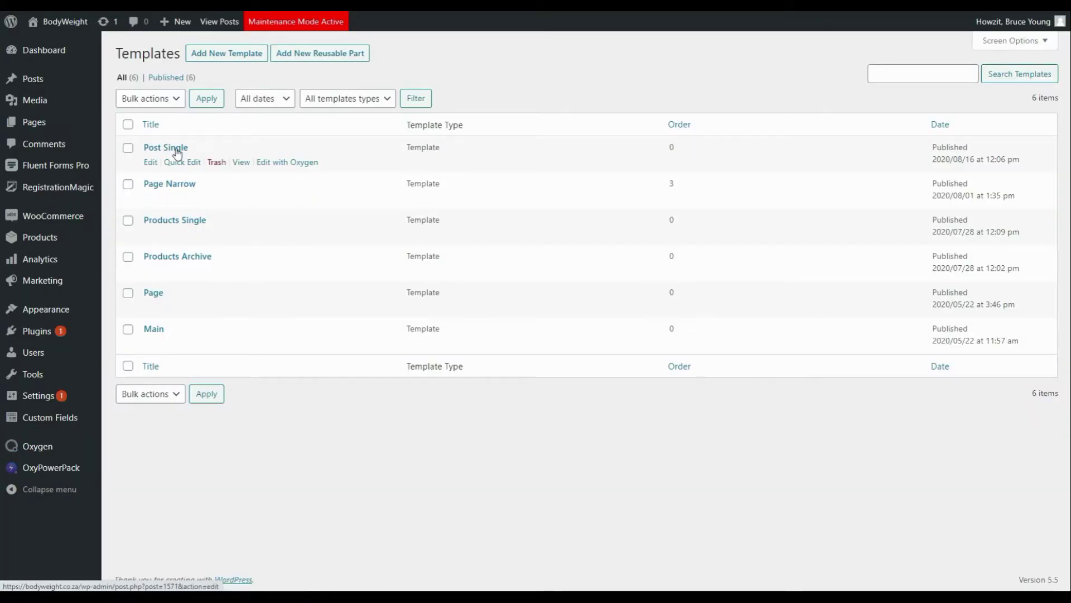
left_click(290, 164)
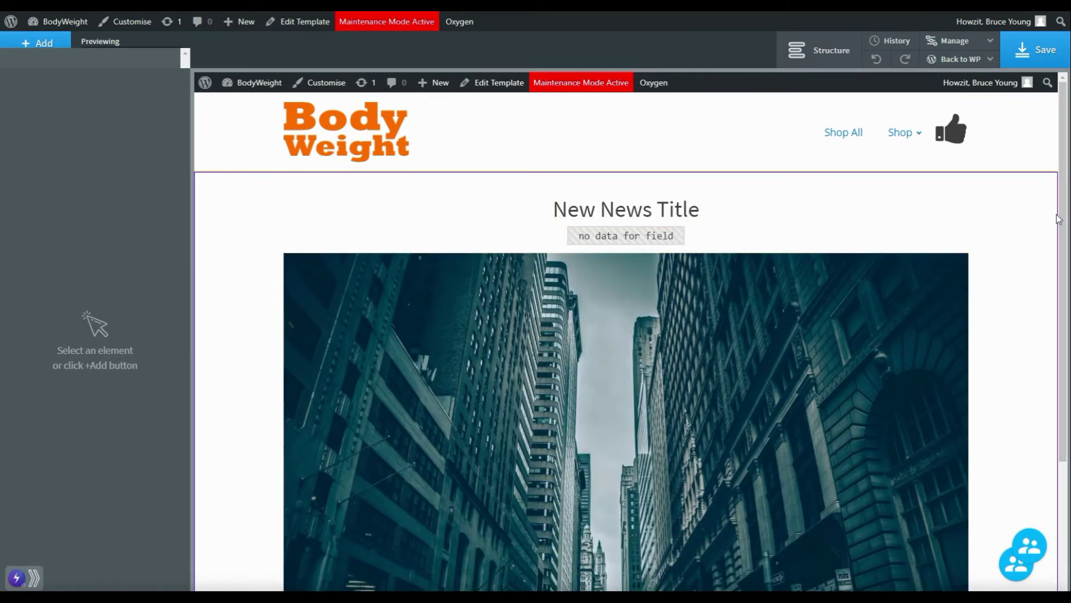
Step: Add a new Section below the article's Section (#2) in the template
scroll(1058, 218, "down", 5)
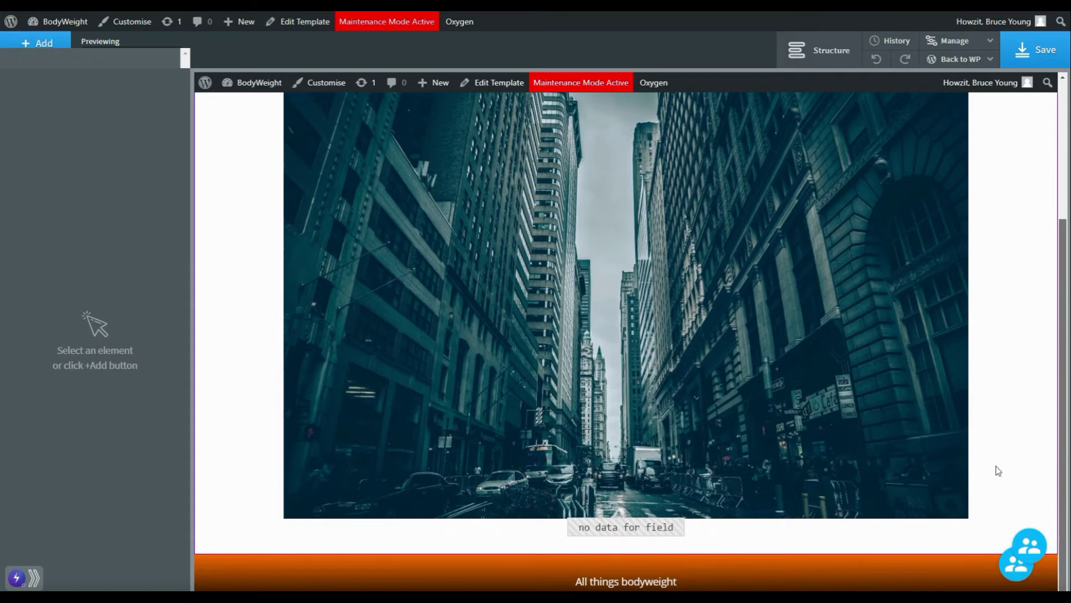
left_click(821, 50)
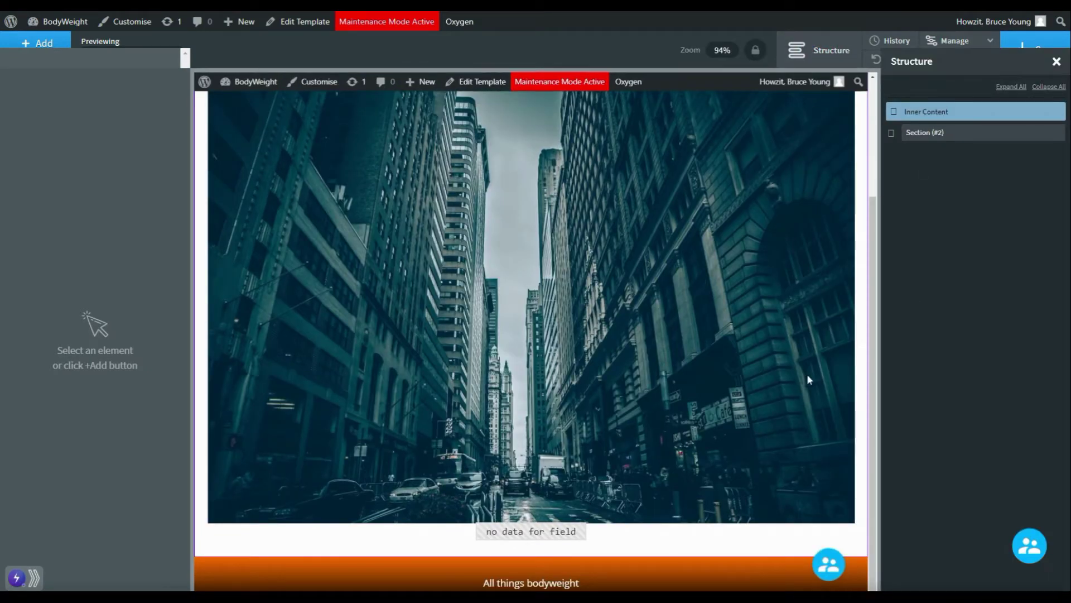
left_click(925, 133)
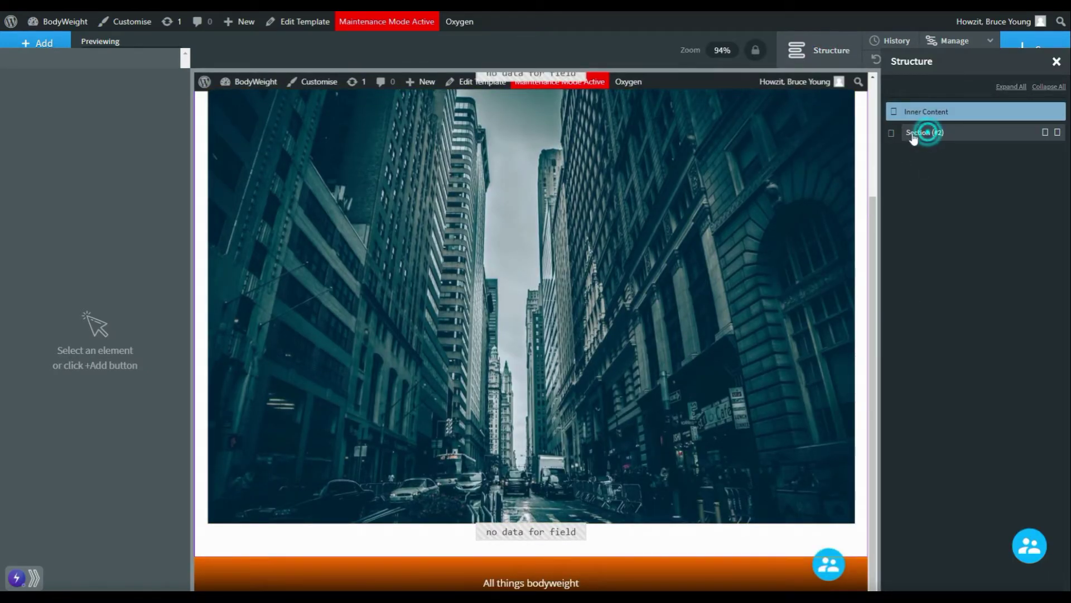
left_click(892, 133)
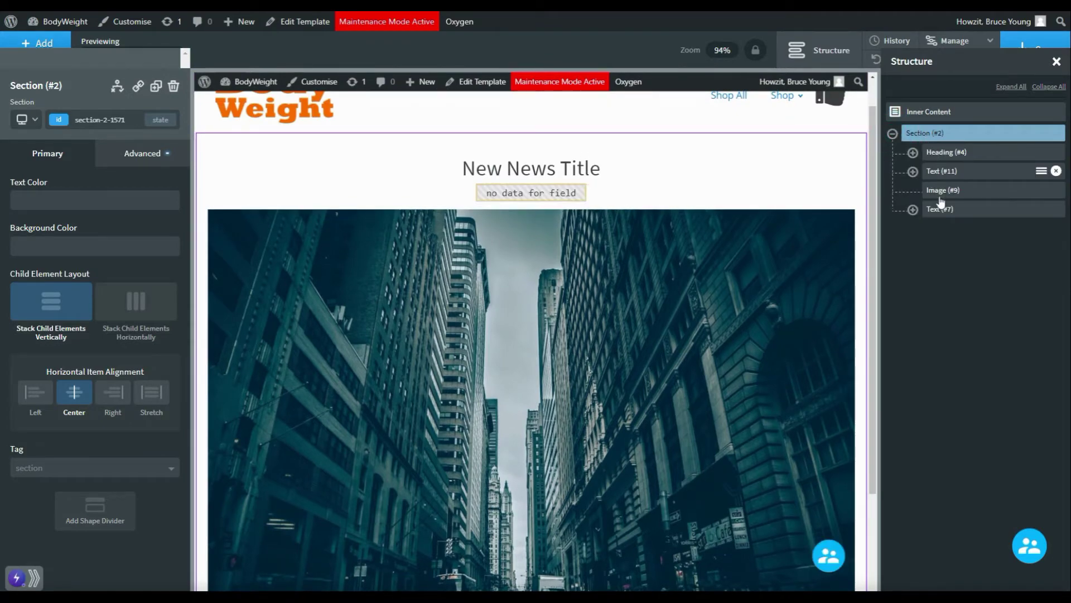
left_click(34, 40)
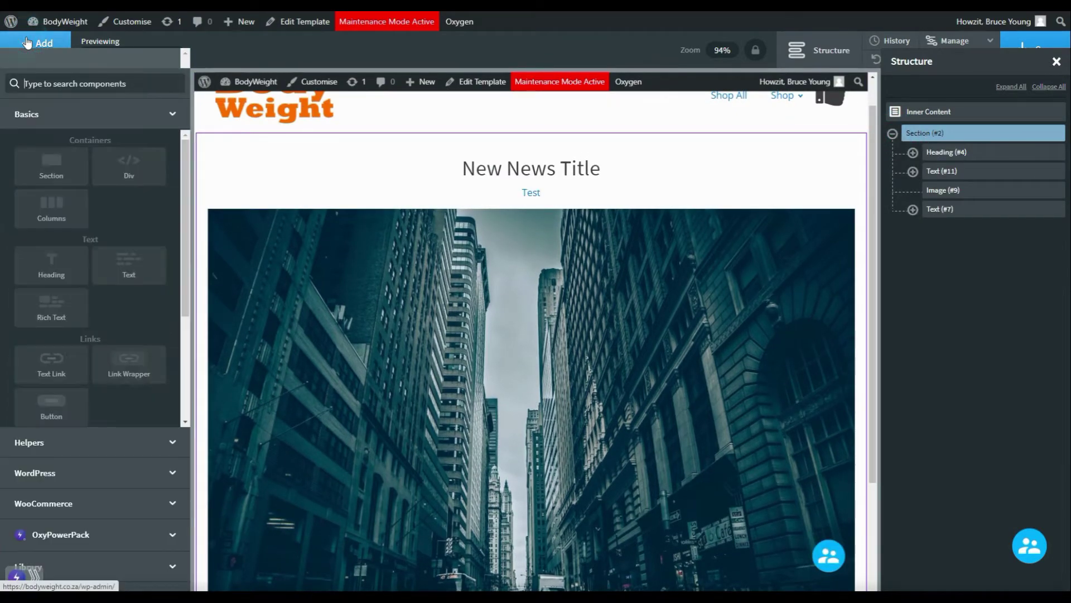
left_click(48, 161)
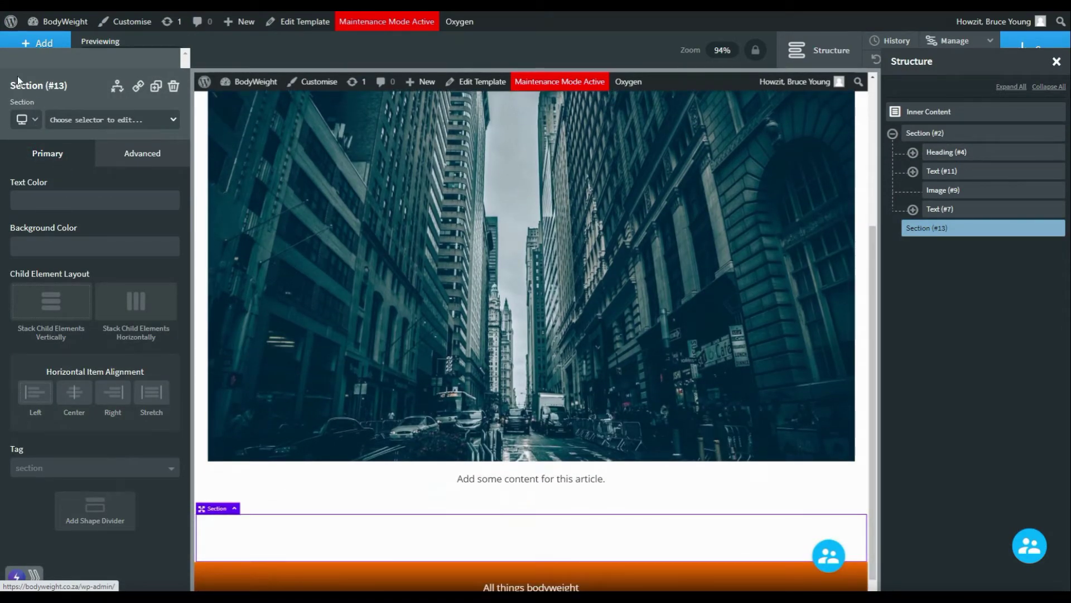
Step: Put a Shortcode Wrapper in the new section with width 100%
left_click(16, 43)
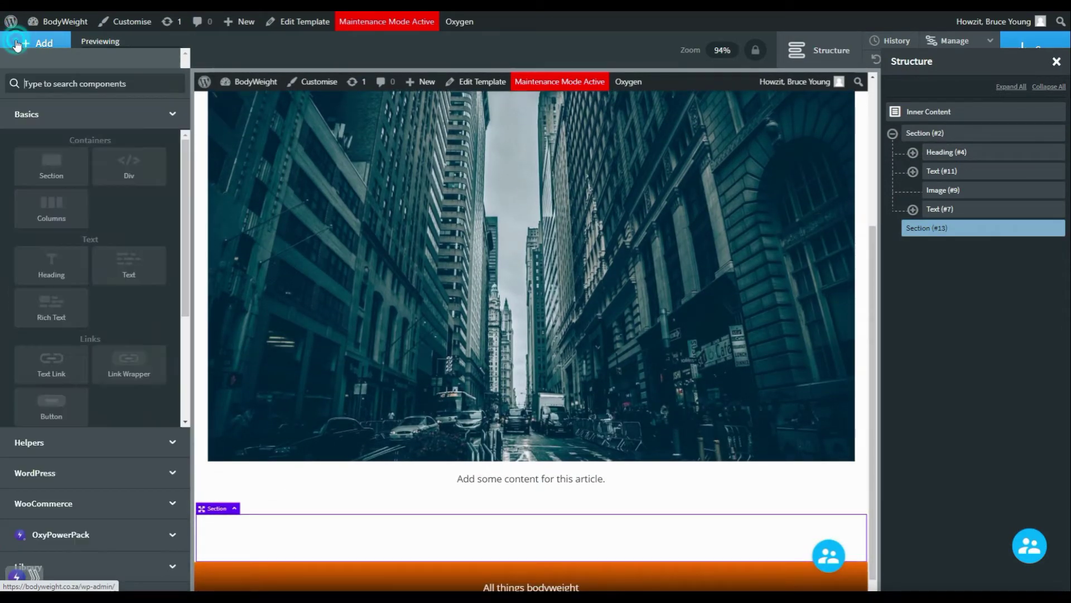
left_click(80, 483)
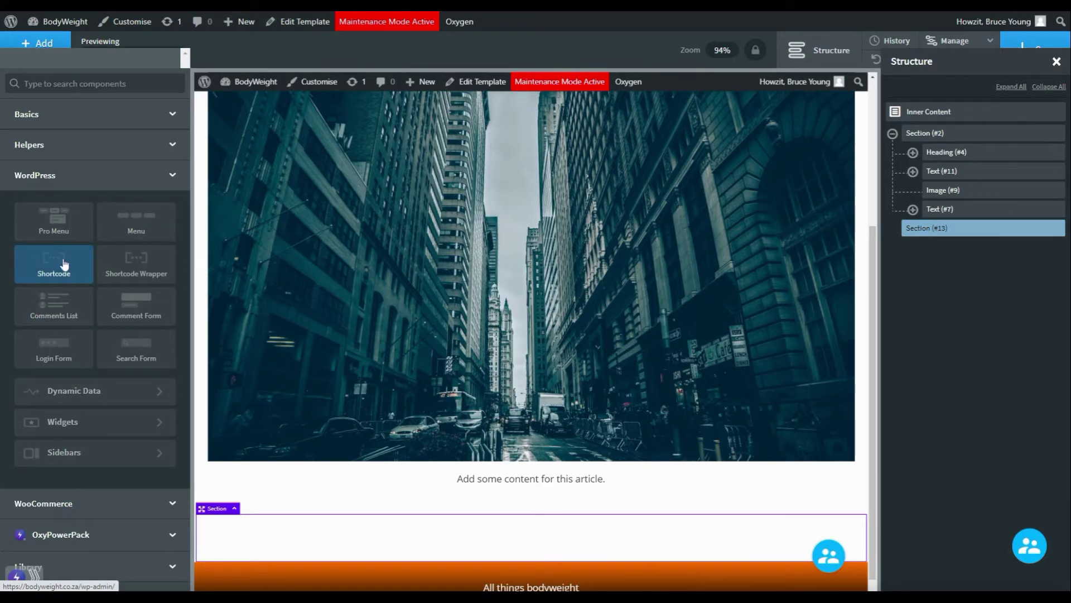
left_click(116, 266)
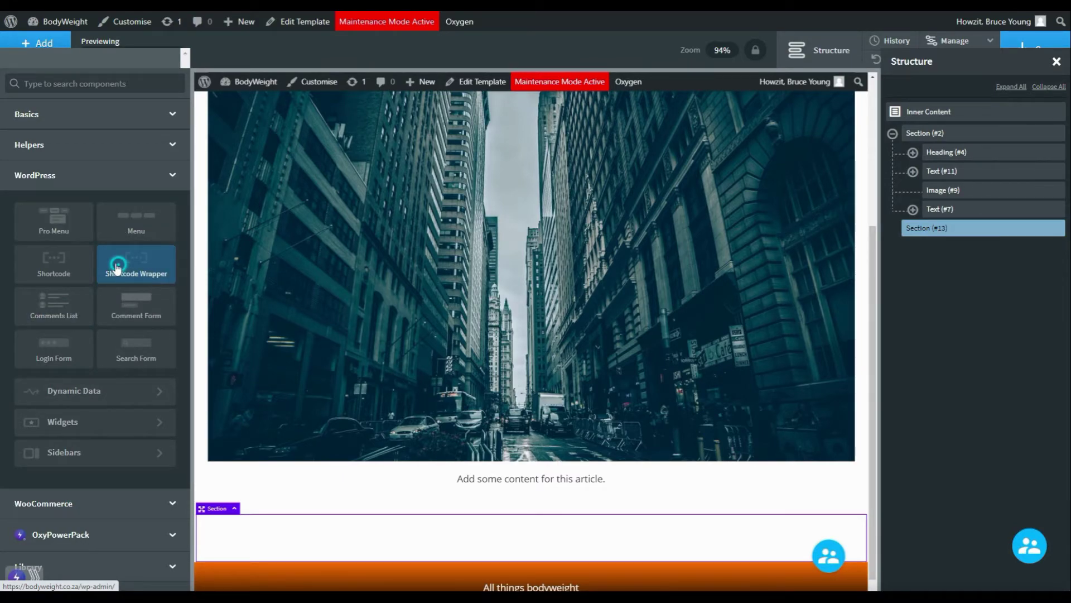
left_click(184, 581)
left_click(159, 532)
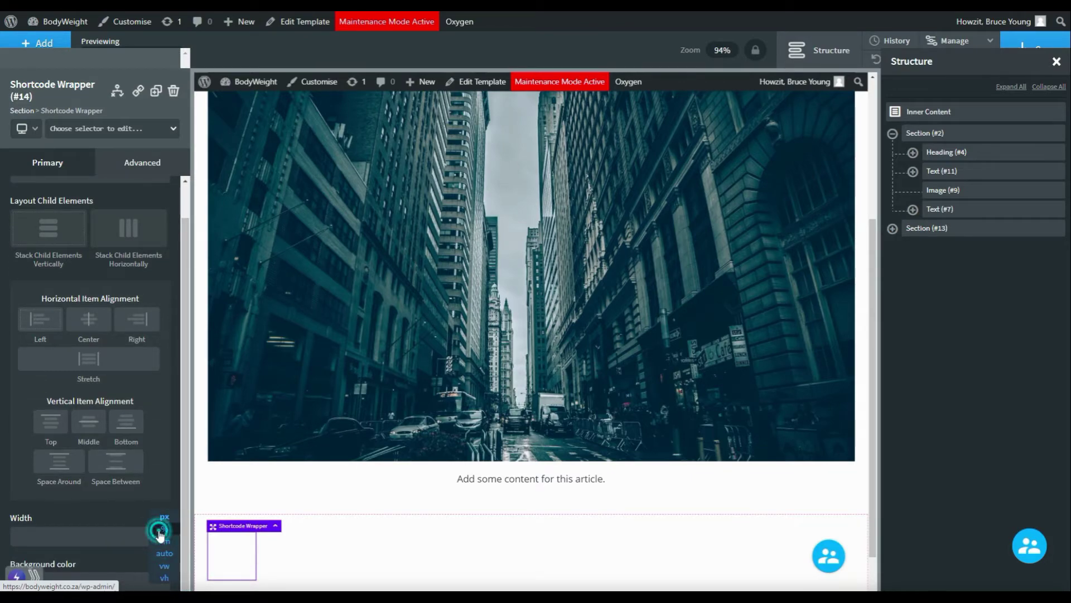
left_click(159, 531)
left_click(82, 535)
type("100")
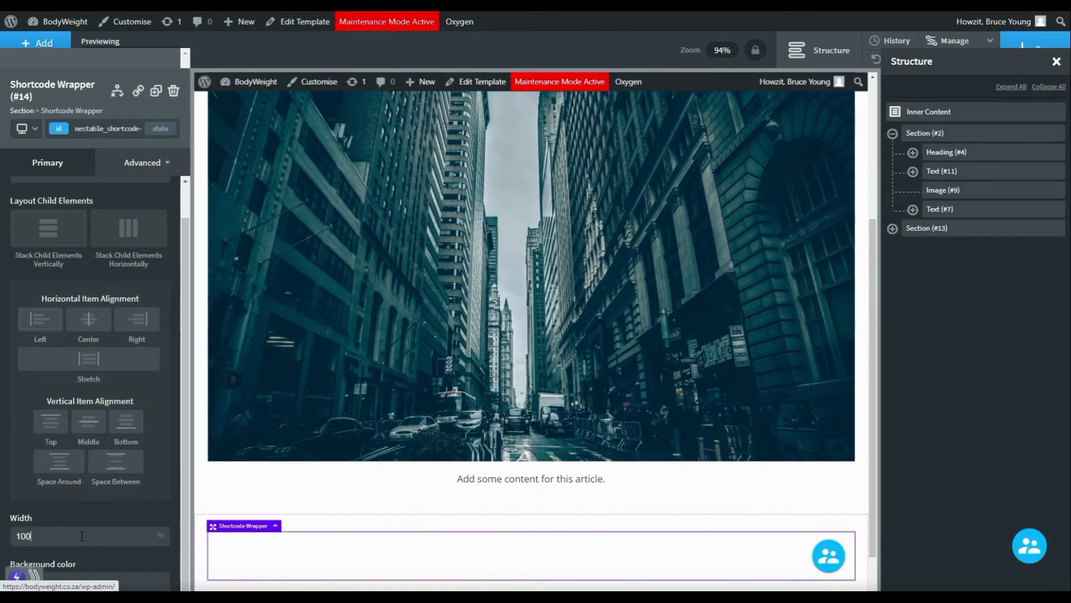
Step: Add a Shortcode element inside the wrapper containing [acfe_form name="news-edit"]
left_click(41, 42)
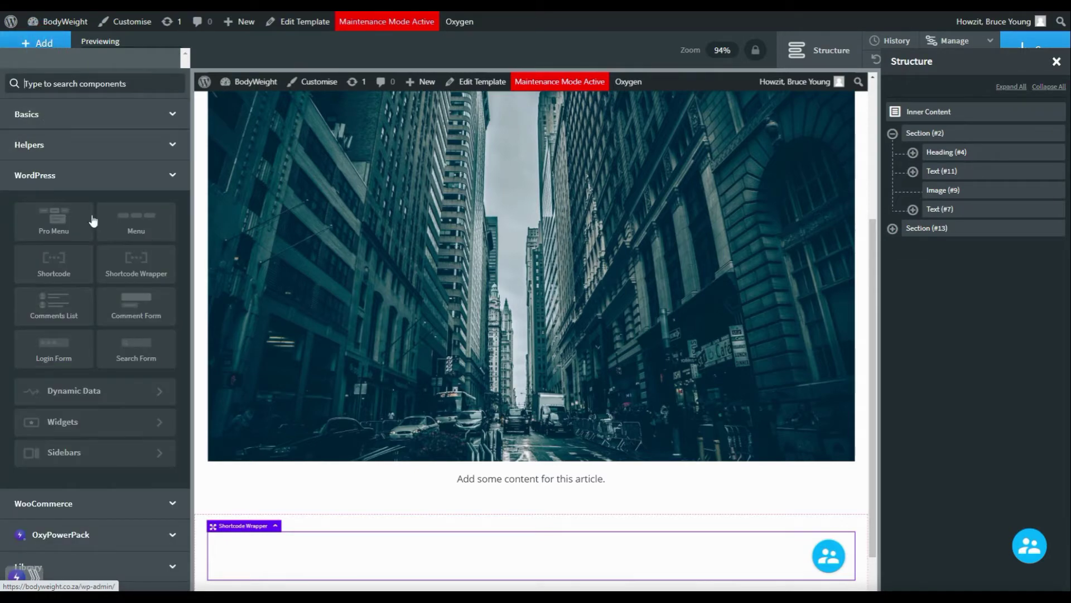
left_click(68, 283)
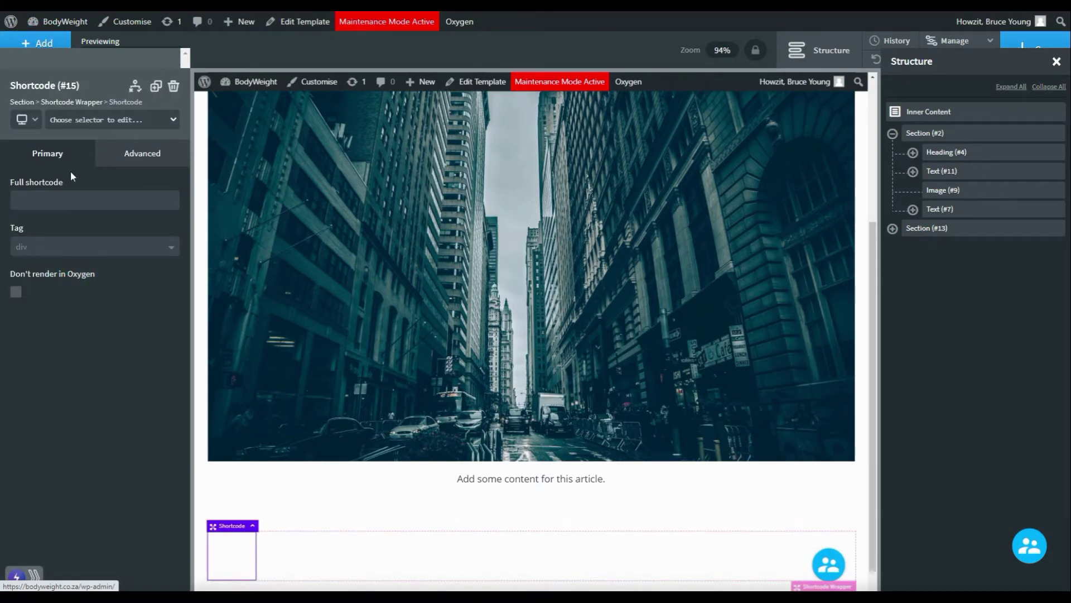
left_click(89, 199)
type("[acfe_form name=\"news-edit\"]")
Step: Set the Shortcode's width to 100% under Advanced > Size & Spacing
left_click(143, 155)
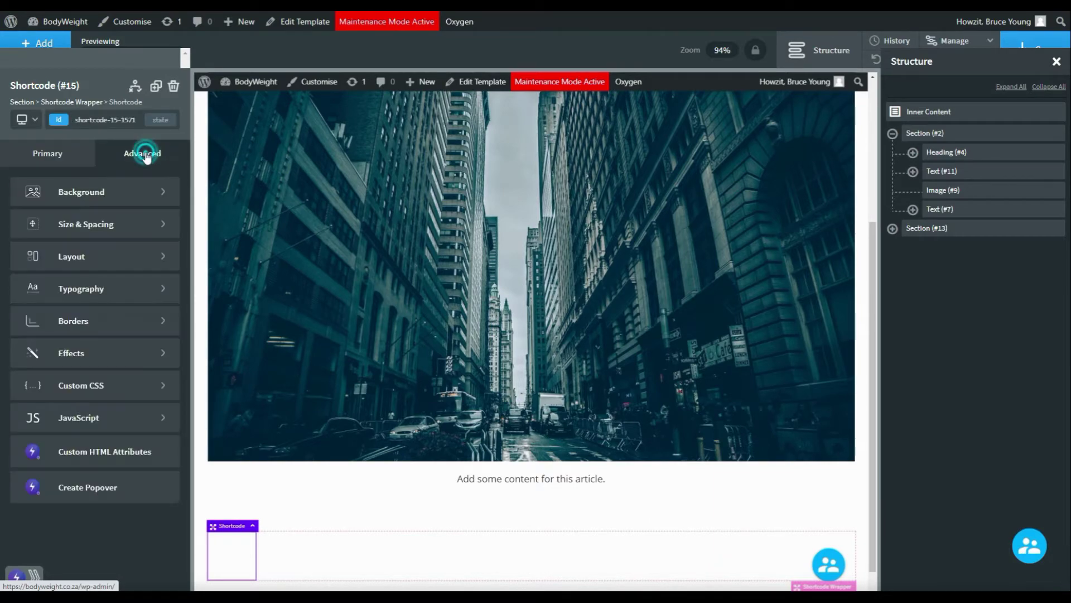
left_click(116, 233)
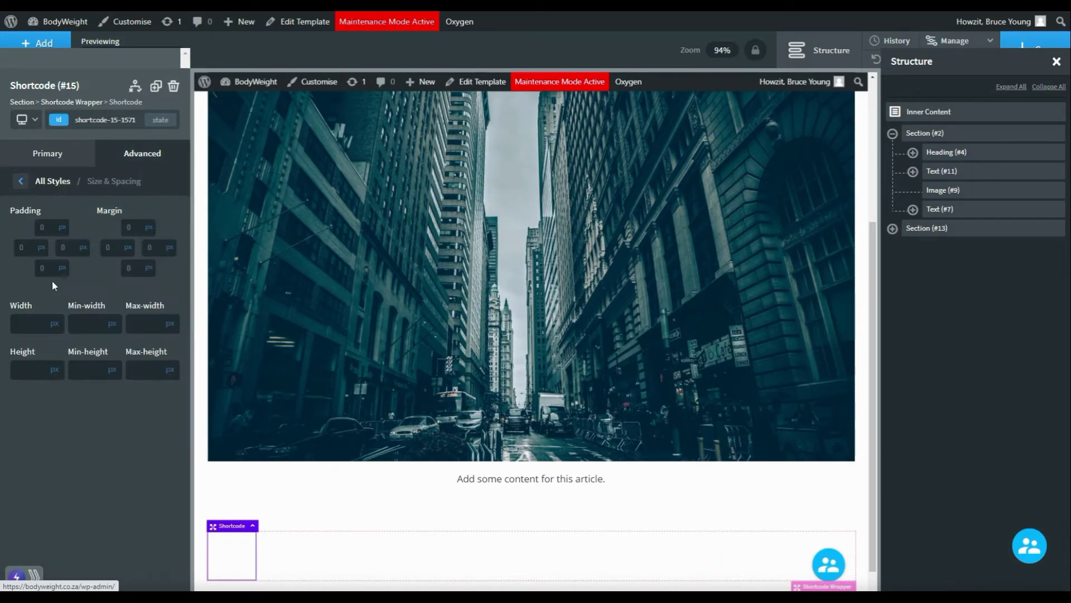
left_click(52, 324)
left_click(64, 317)
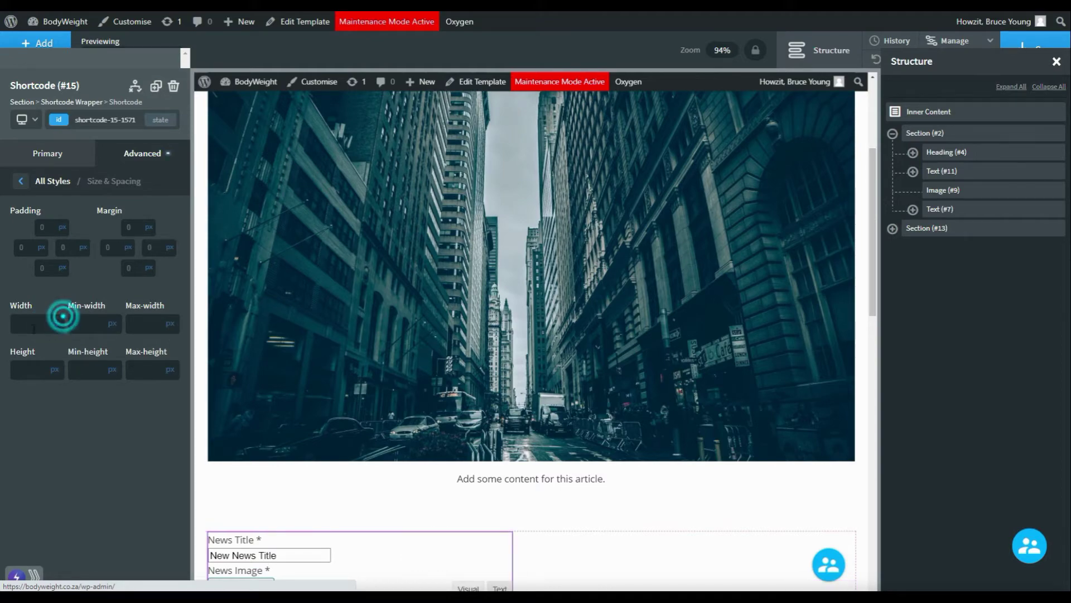
type("0")
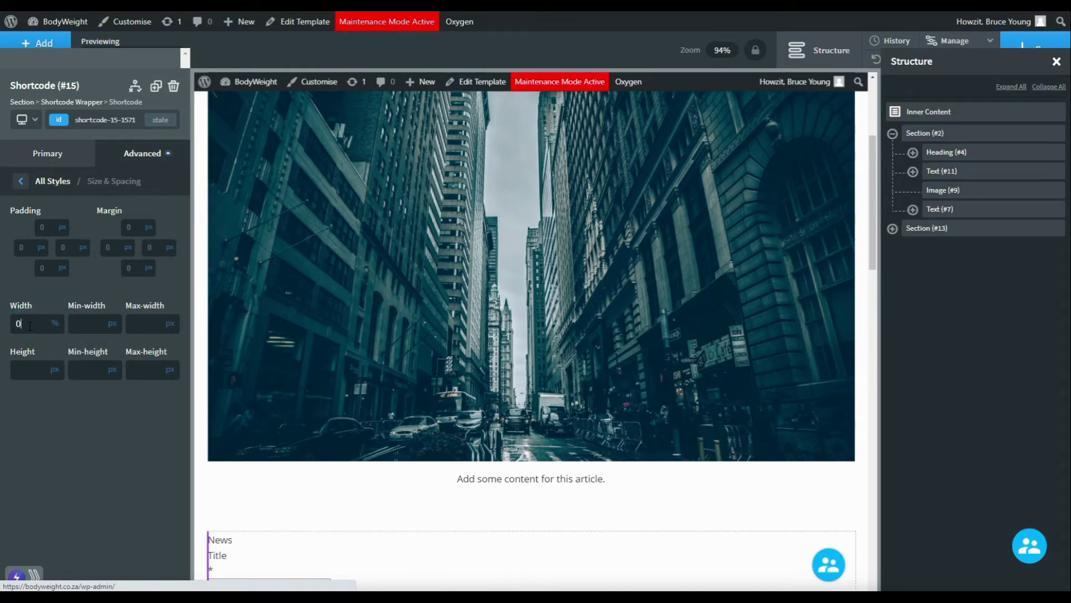
key("BackSpace")
type("100")
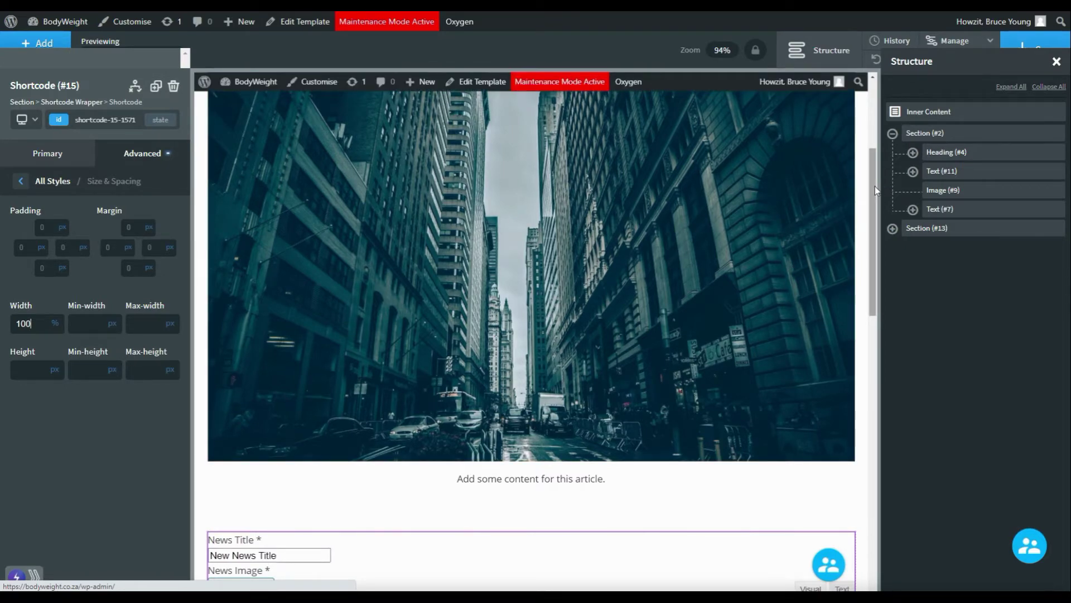
Step: Scroll the canvas to check the rendered Edit News form, then save the template
left_click_drag(872, 195, 863, 260)
scroll(848, 318, "down", 10)
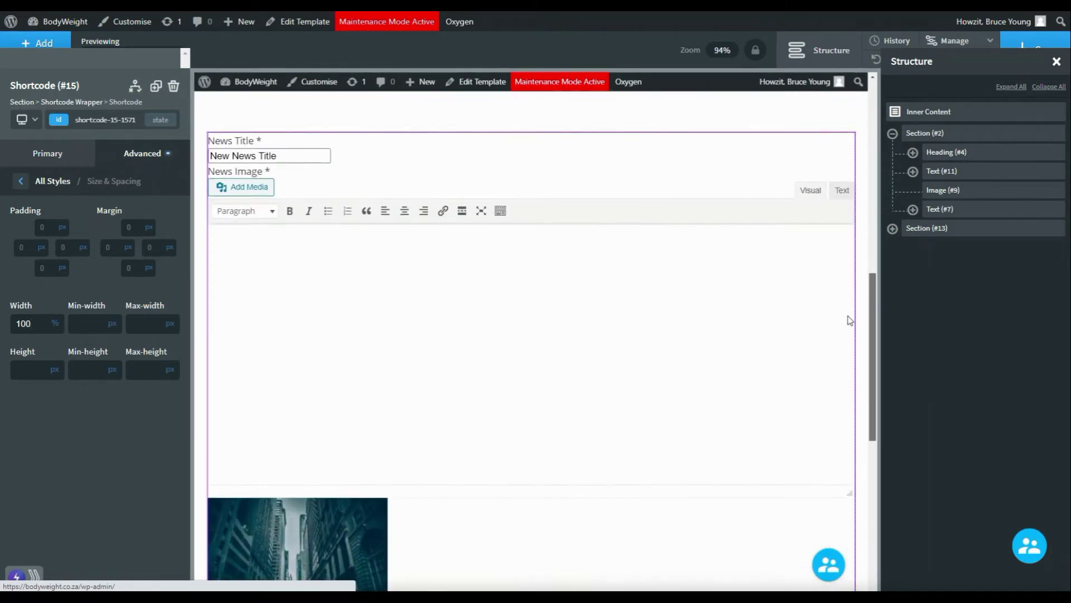
scroll(823, 421, "down", 3)
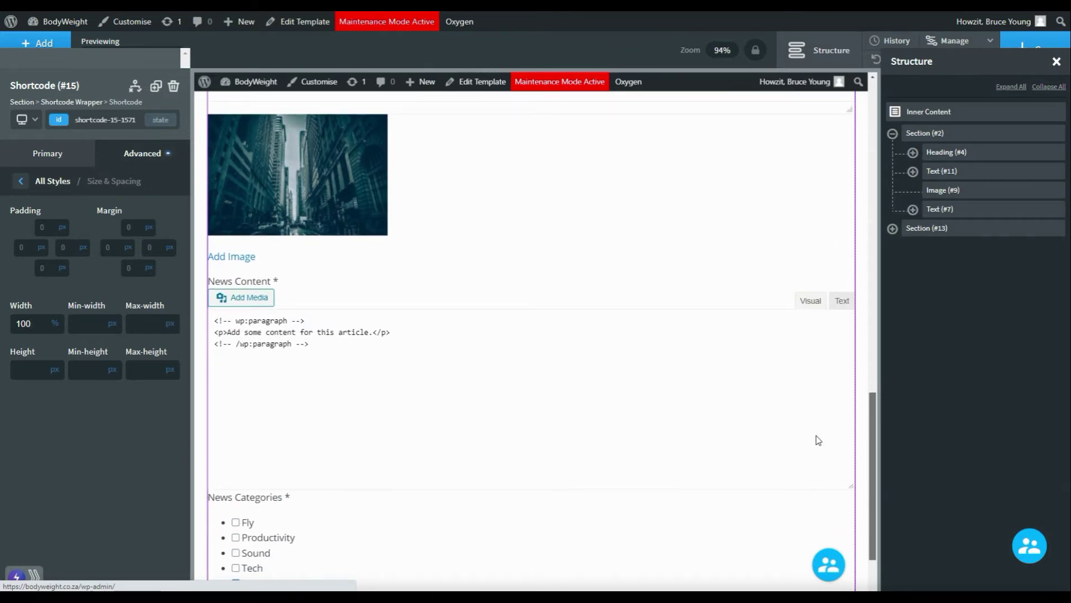
scroll(814, 452, "down", 3)
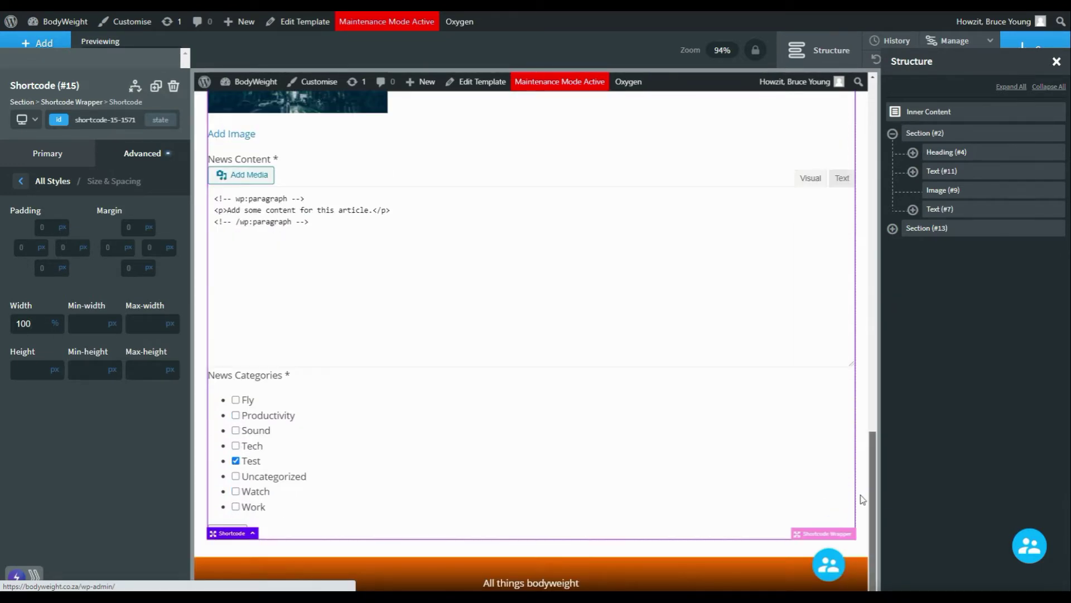
scroll(859, 410, "up", 3)
scroll(859, 410, "up", 3)
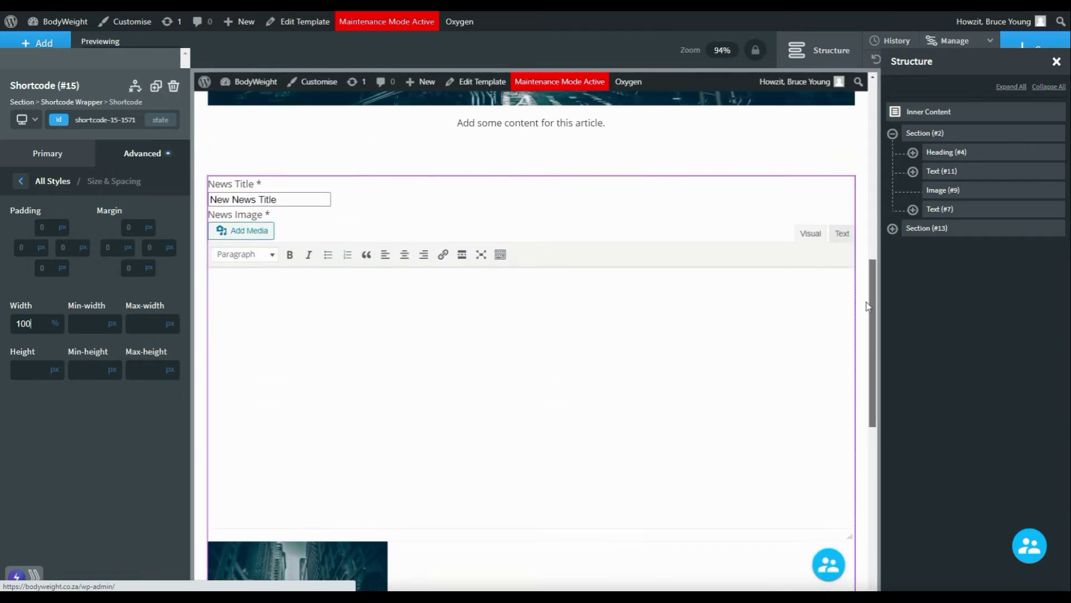
scroll(858, 394, "down", 2)
scroll(858, 394, "down", 4)
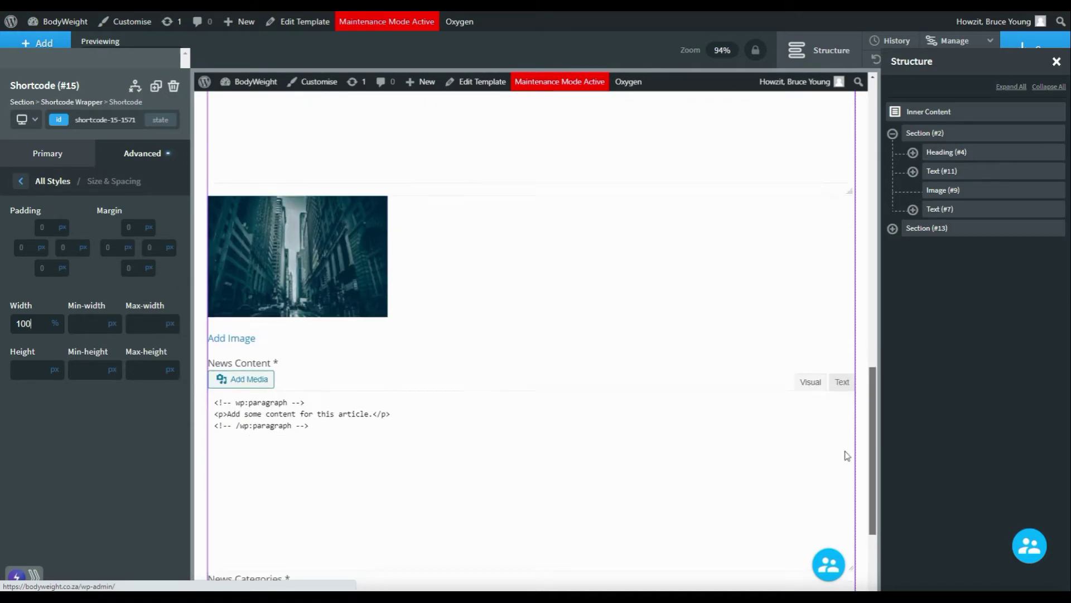
scroll(829, 183, "up", 2)
scroll(829, 182, "up", 4)
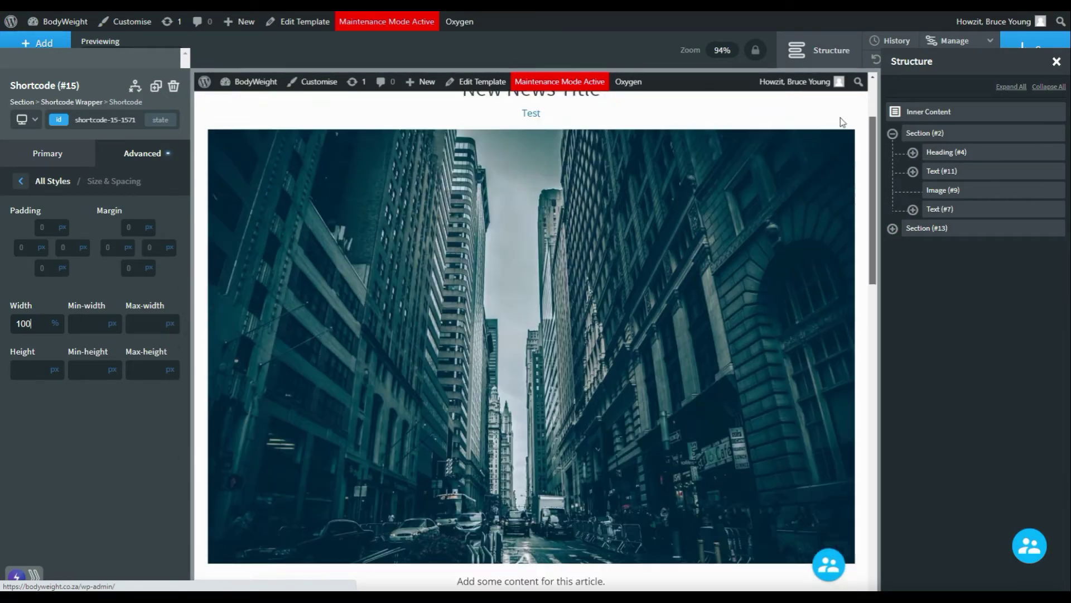
left_click(1037, 46)
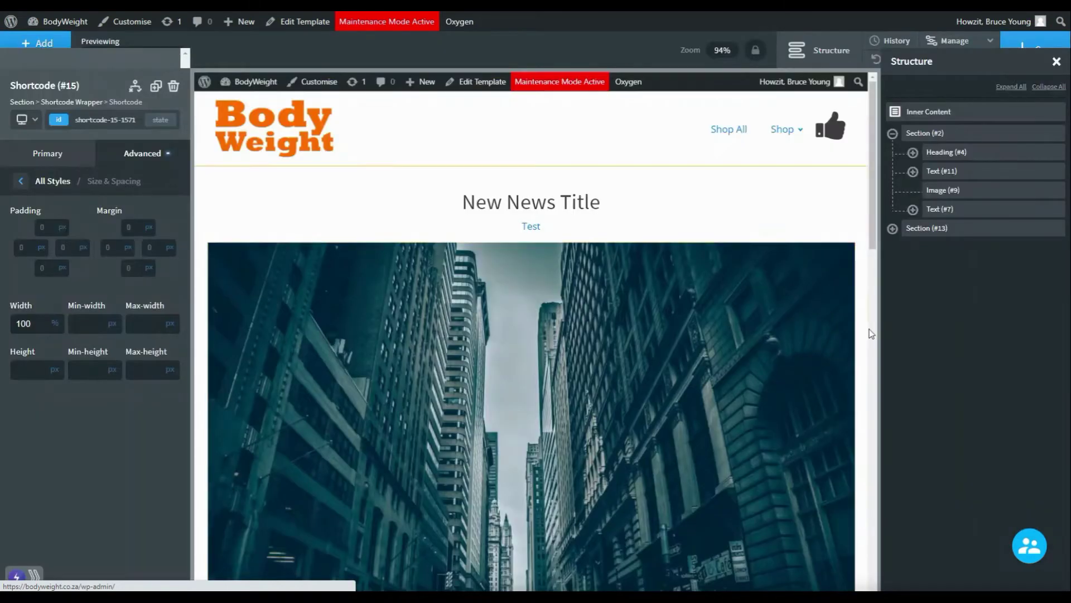
Step: Give the form's Section (#13) the display condition User Role == administrator
left_click(932, 235)
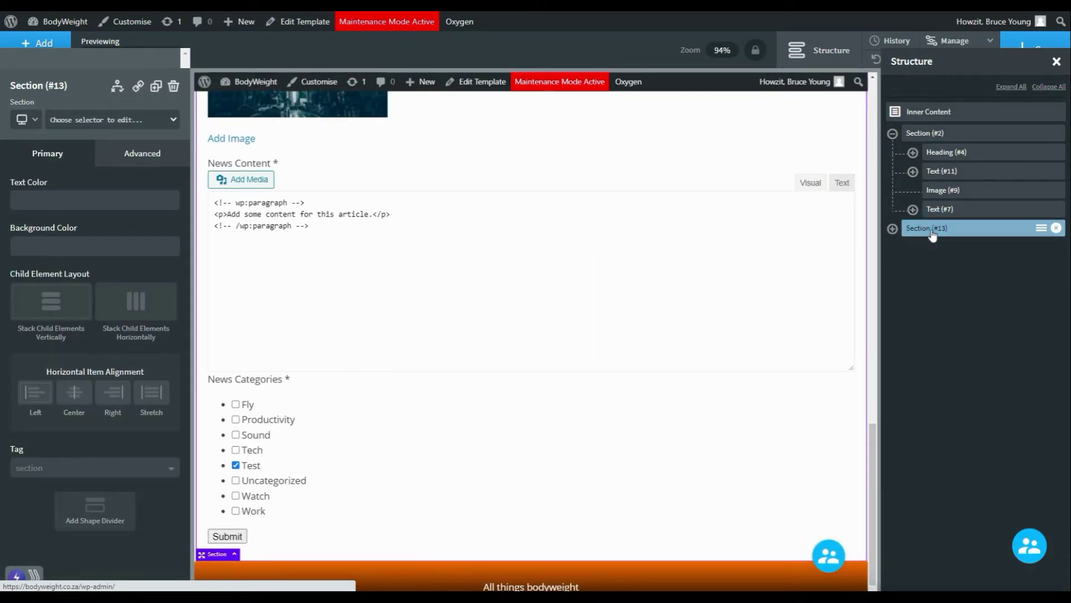
left_click(118, 90)
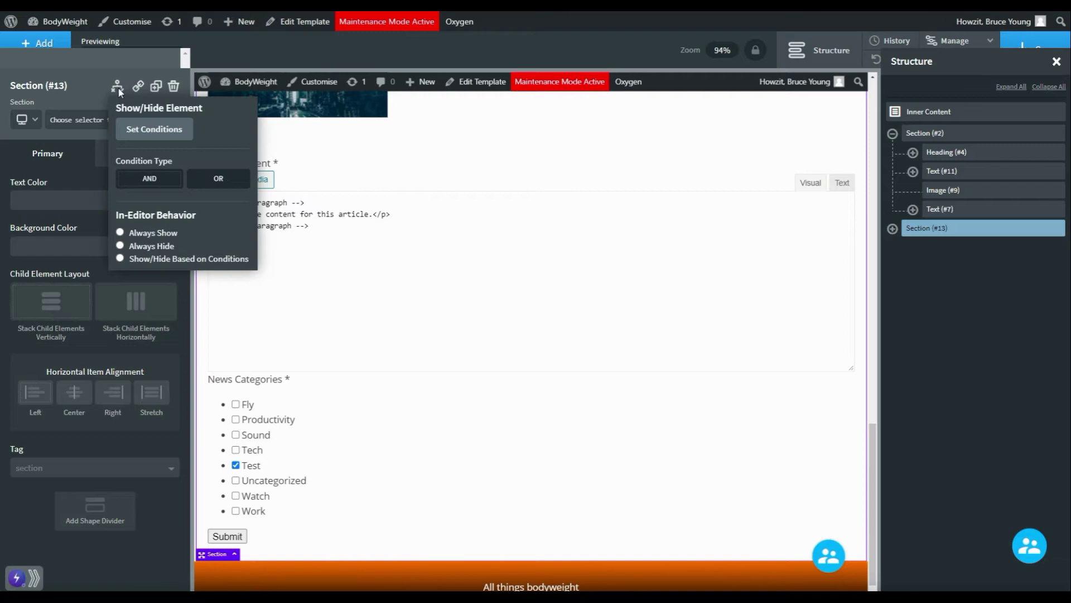
left_click(140, 131)
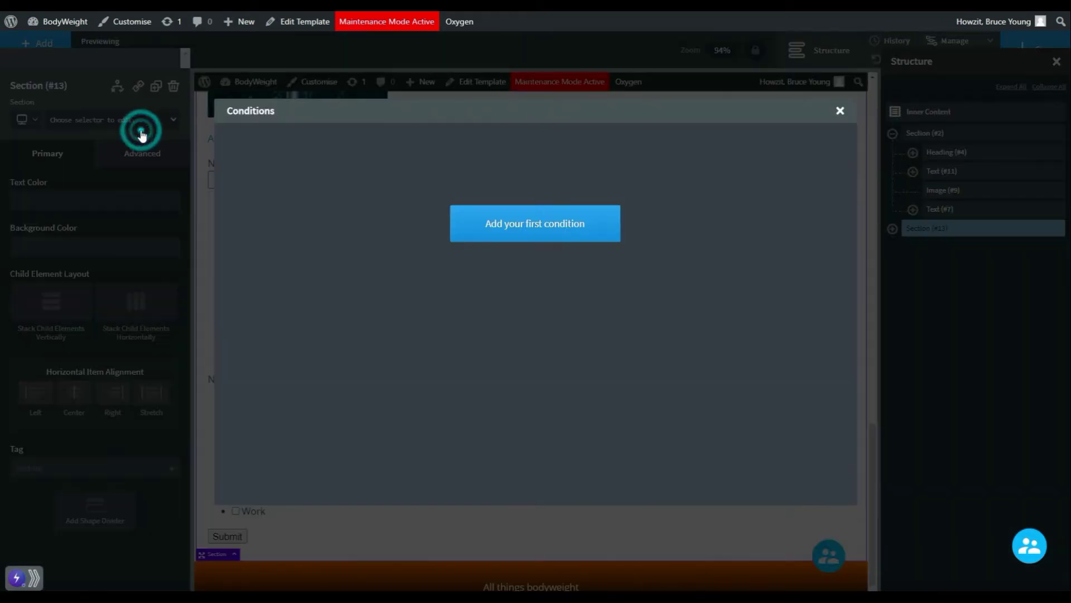
left_click(493, 229)
left_click(312, 149)
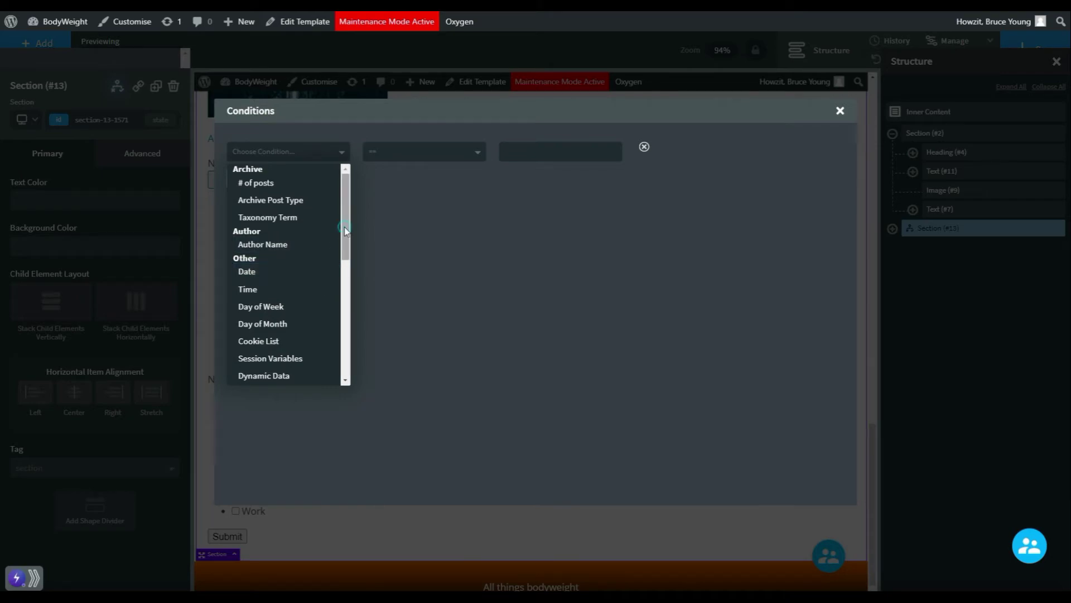
left_click_drag(346, 230, 342, 359)
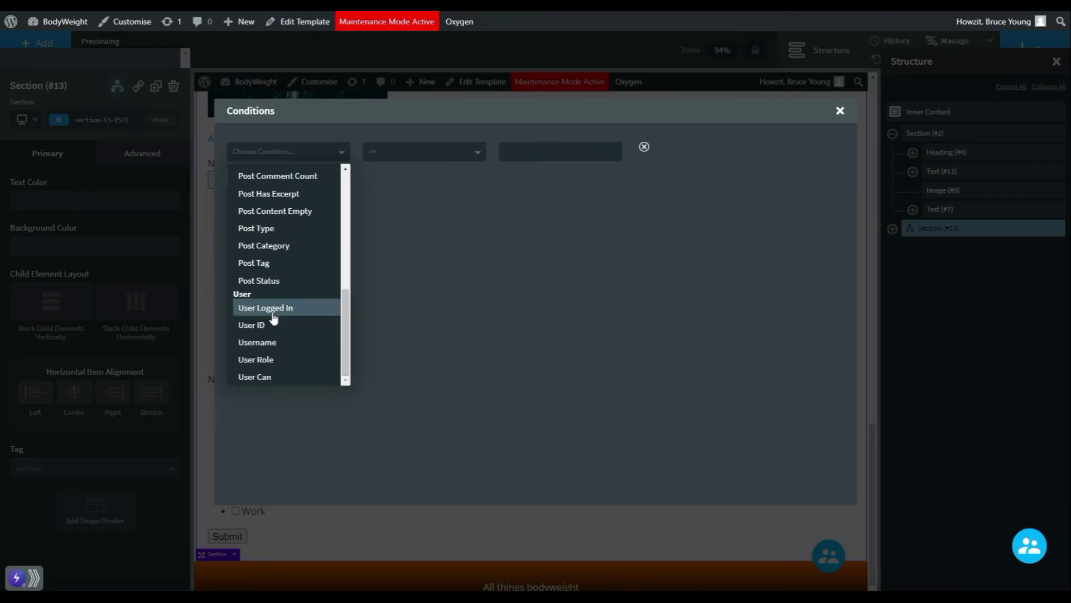
left_click(262, 360)
left_click(536, 151)
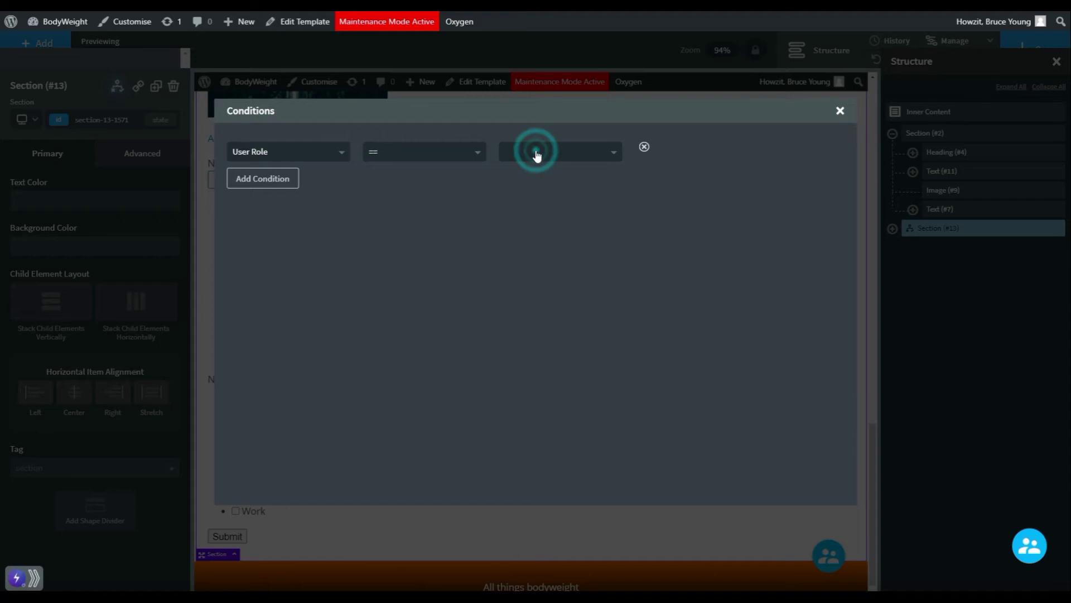
left_click(537, 173)
left_click(840, 113)
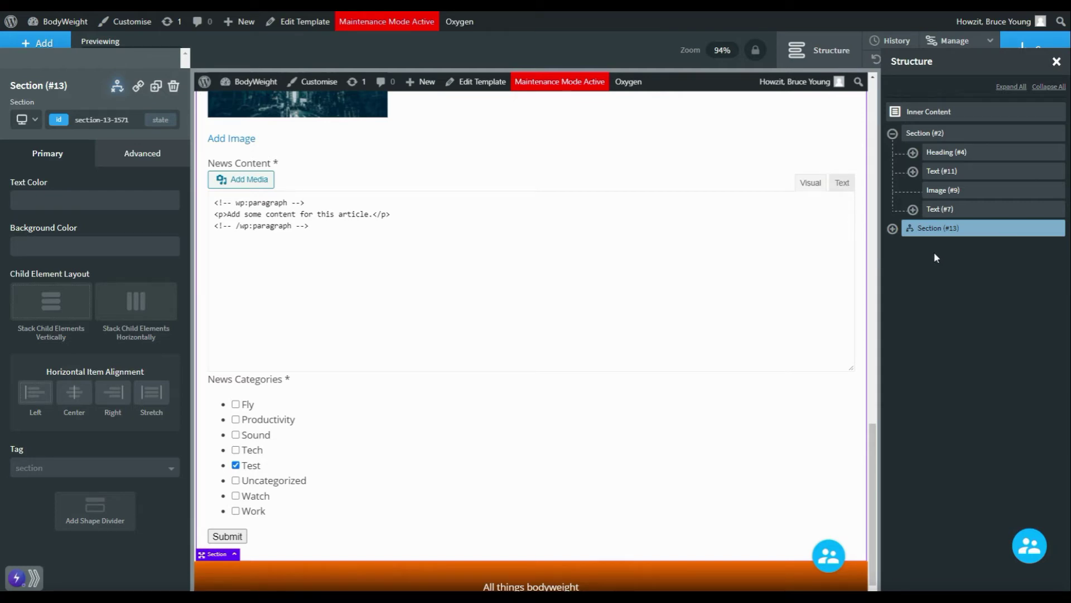
Step: Save the template with its new condition, then open the admin Posts list in a new tab
left_click(1032, 42)
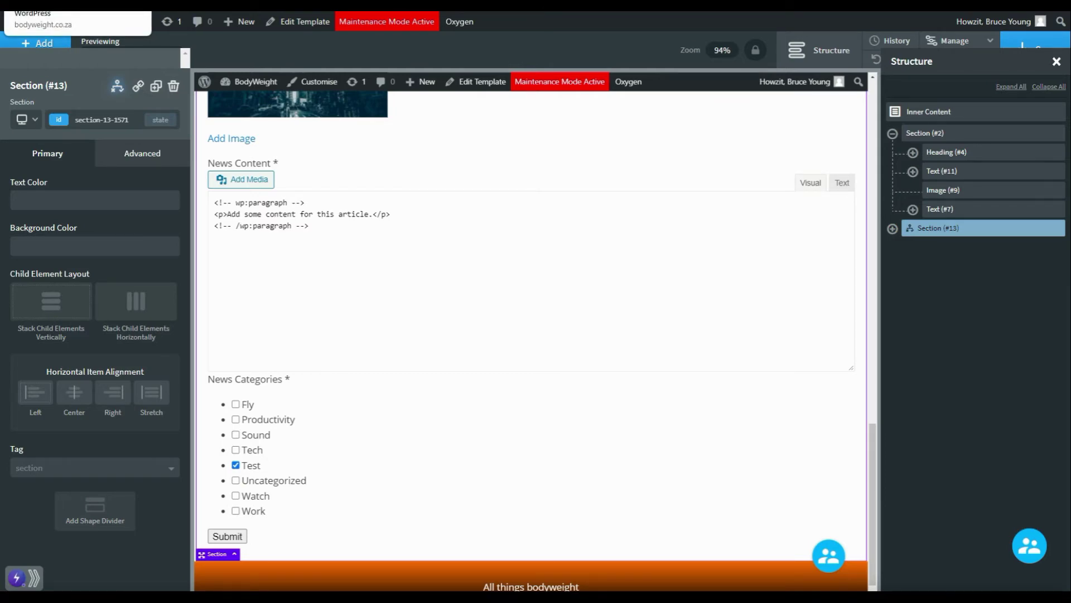
left_click(67, 4)
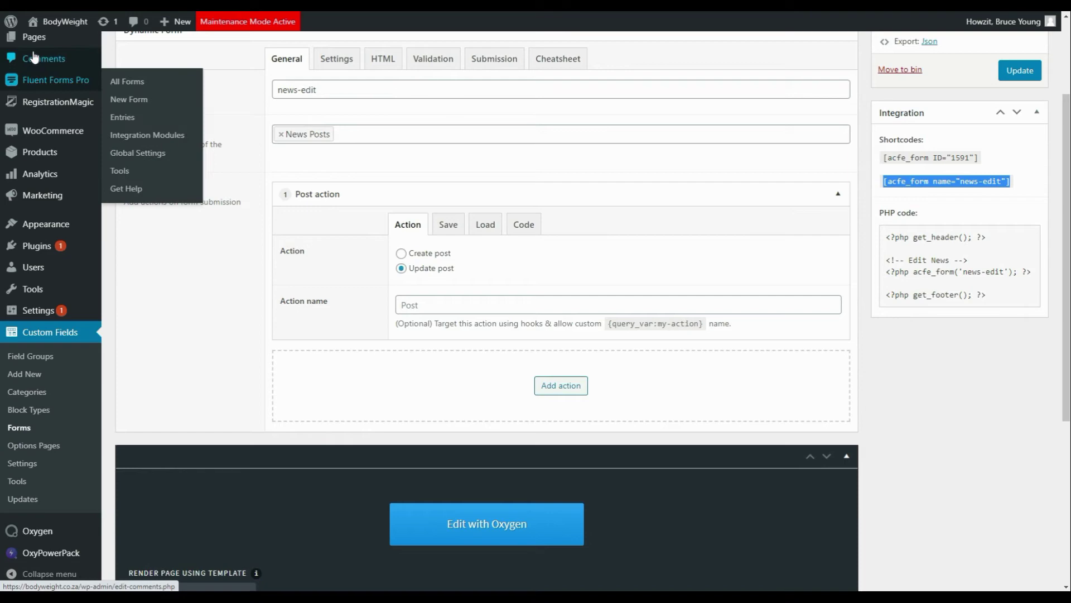
scroll(68, 107, "up", 2)
scroll(68, 107, "up", 3)
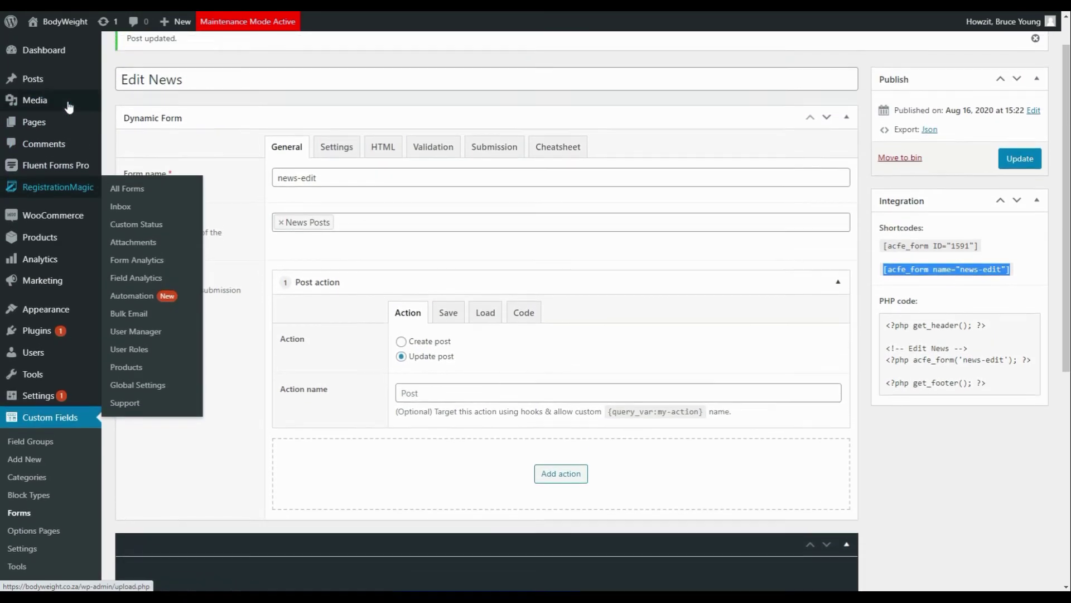
right_click(31, 84)
left_click(79, 87)
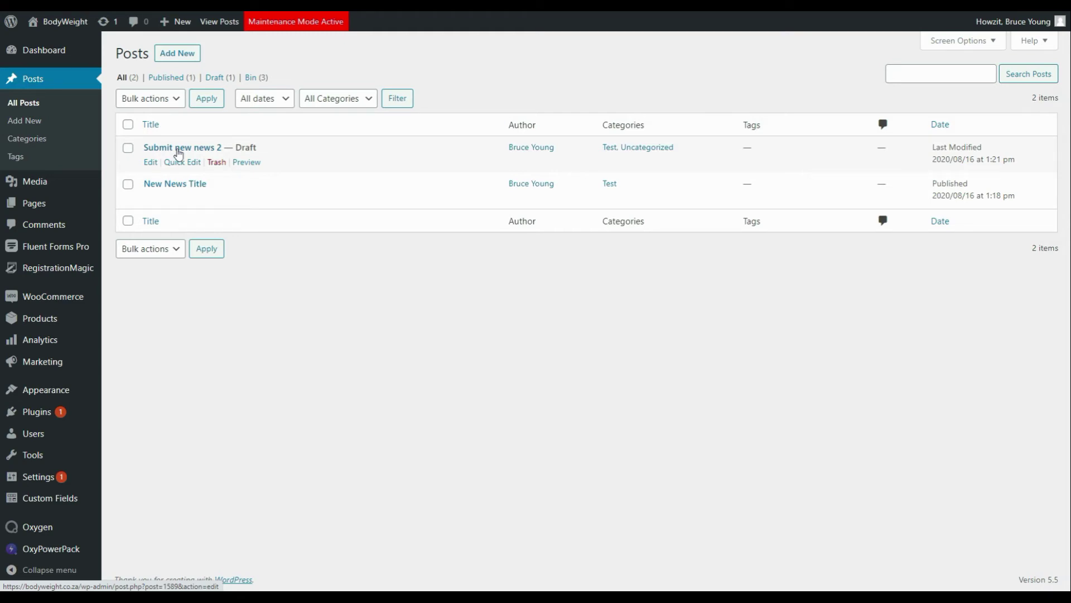
left_click(250, 166)
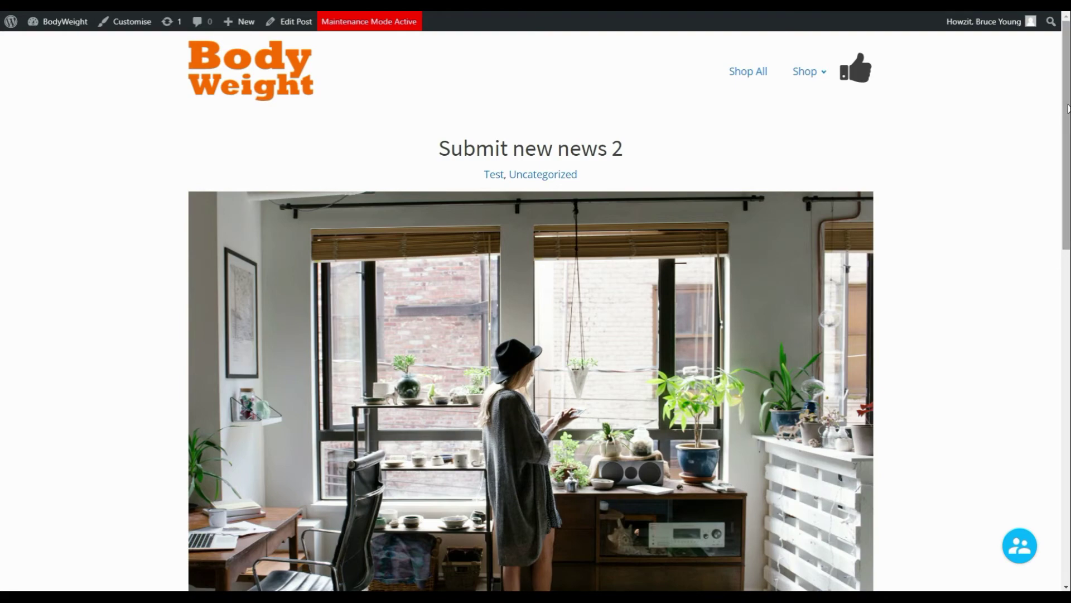
left_click_drag(1067, 109, 1046, 487)
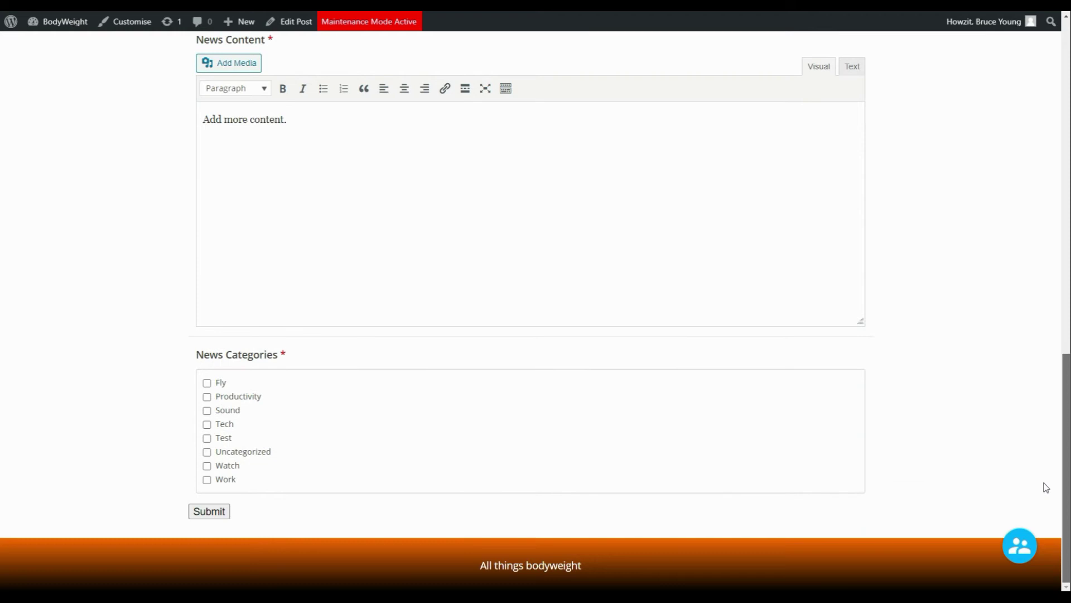
left_click_drag(1065, 440, 1065, 125)
left_click_drag(1065, 173, 1021, 327)
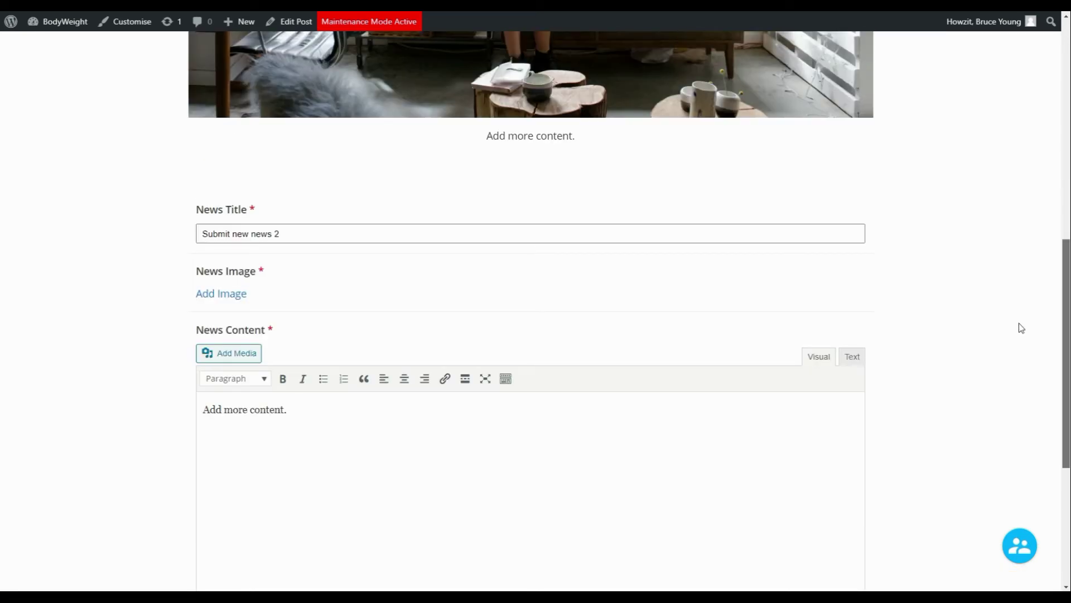
scroll(1021, 327, "up", 8)
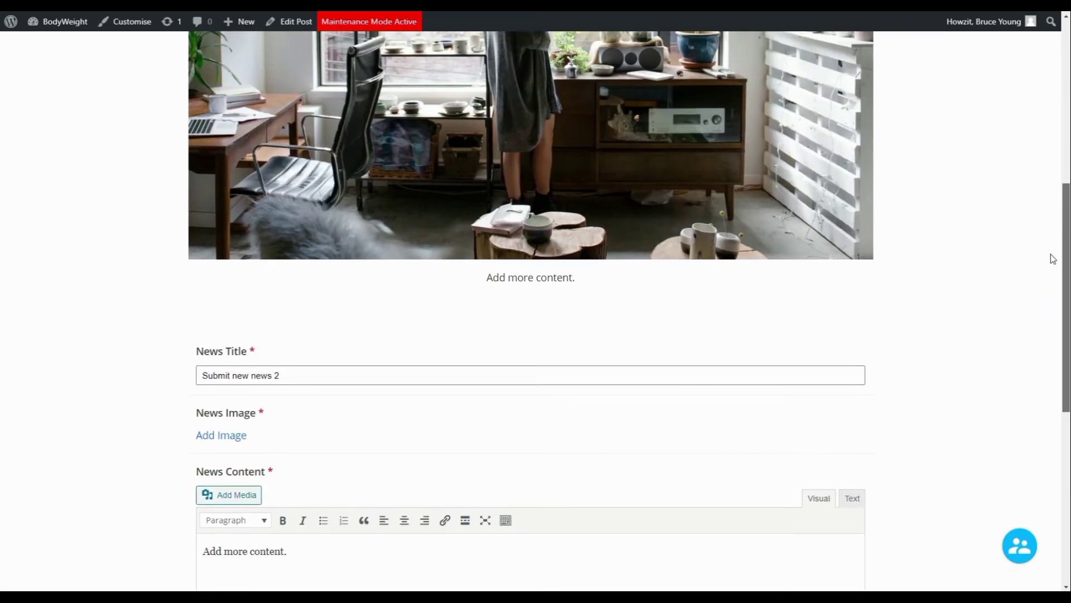
scroll(390, 221, "up", 2)
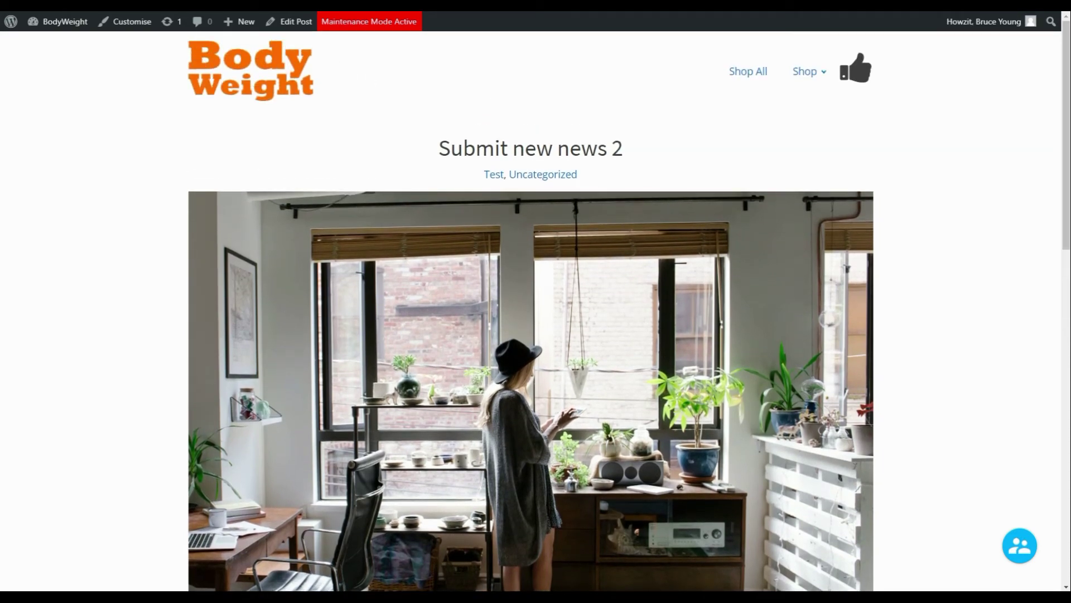
left_click(11, 21)
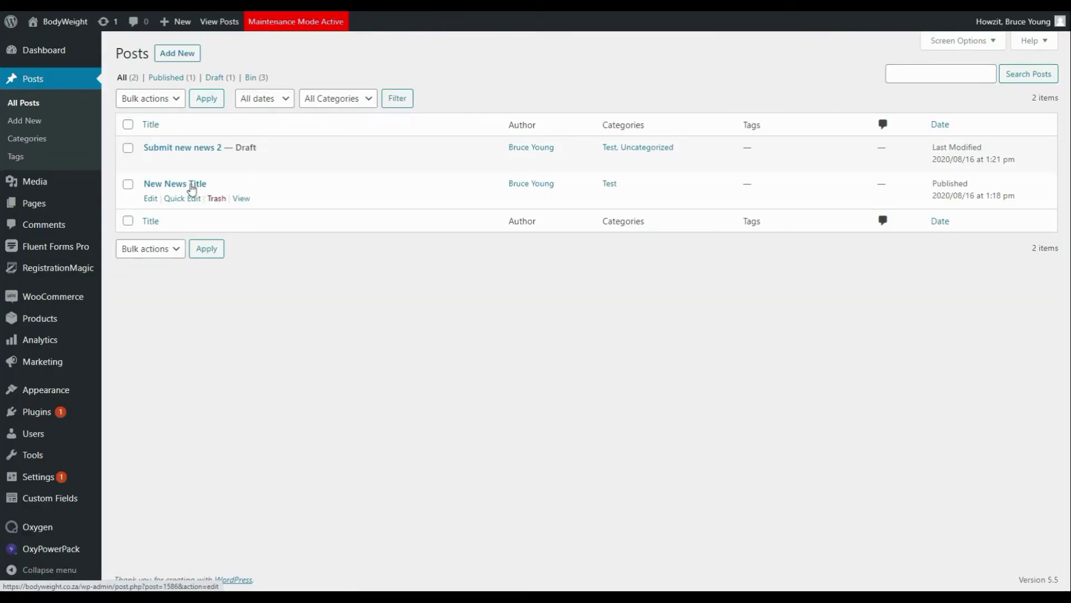
Step: View the published New News Title post on the site and scroll to its News edit form
left_click(191, 185)
left_click(243, 200)
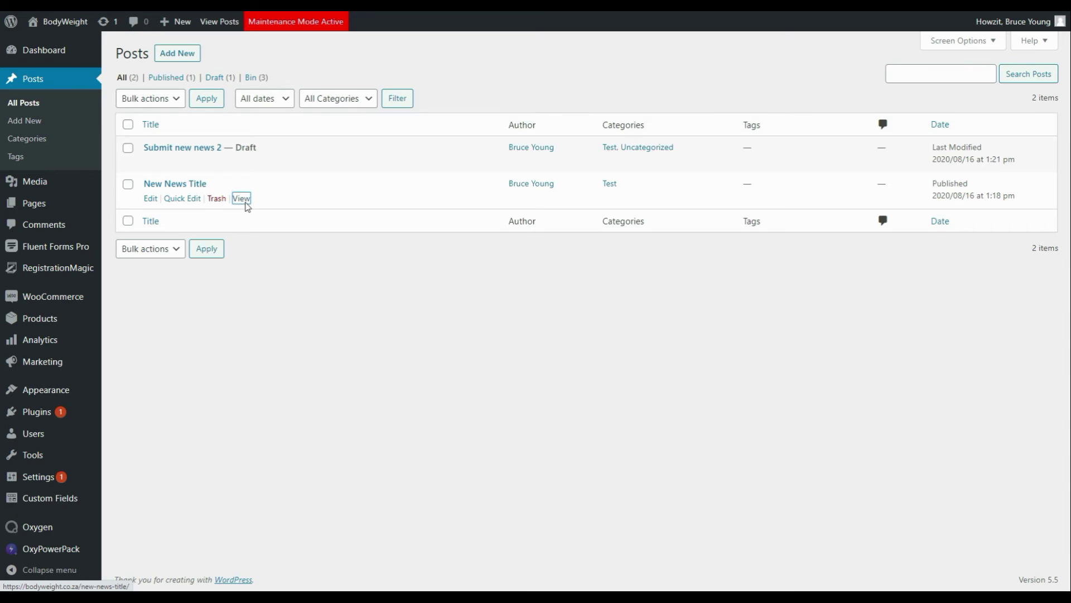
left_click(243, 200)
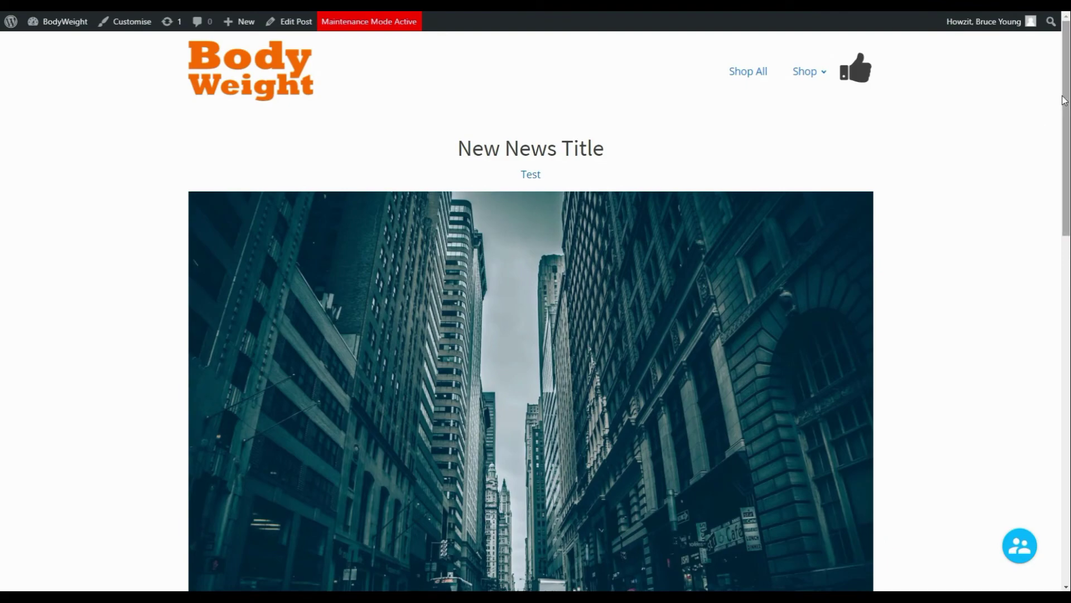
scroll(1046, 306, "down", 12)
scroll(1032, 360, "up", 10)
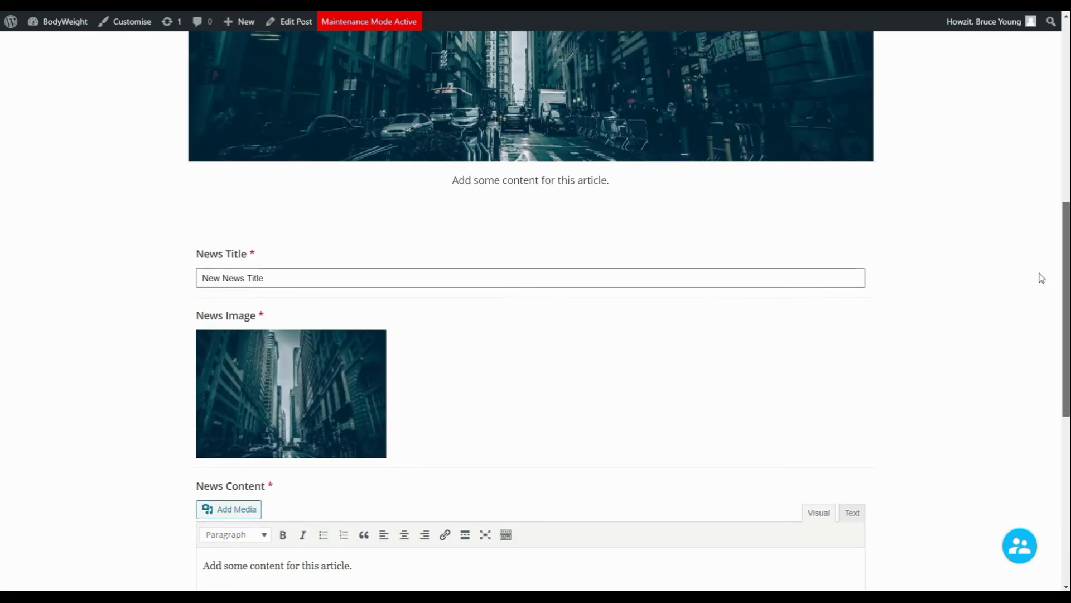
scroll(1049, 146, "up", 1)
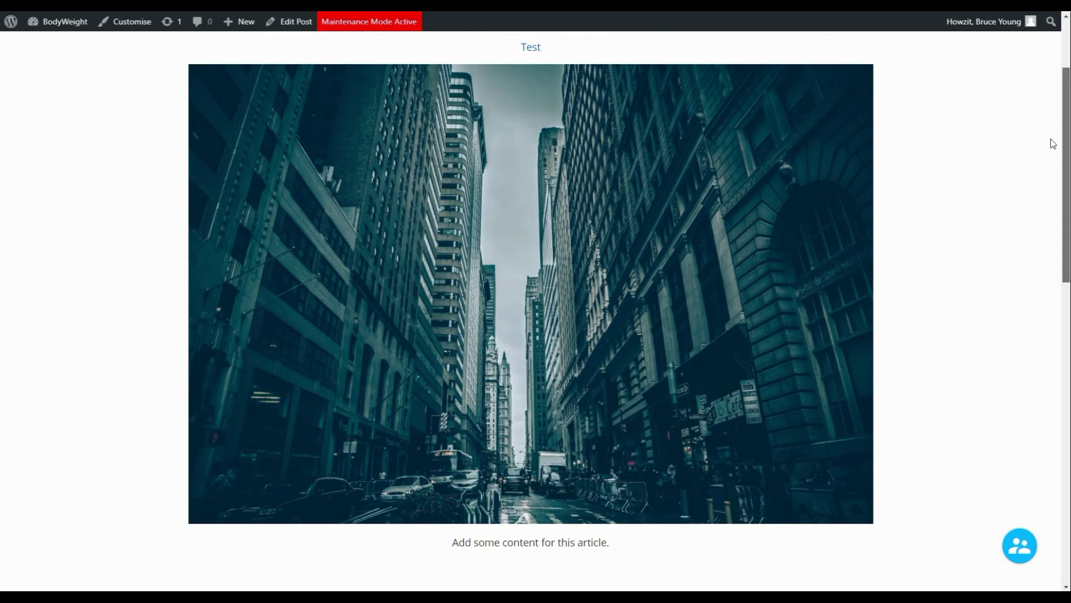
scroll(1030, 228, "down", 8)
scroll(1004, 357, "down", 5)
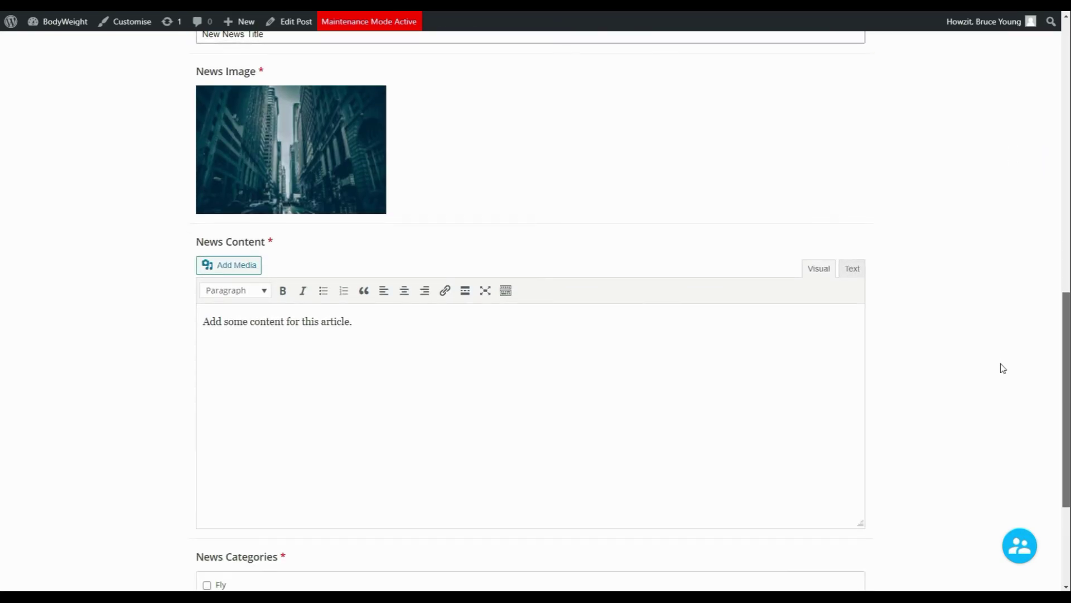
scroll(976, 455, "up", 15)
scroll(982, 452, "down", 15)
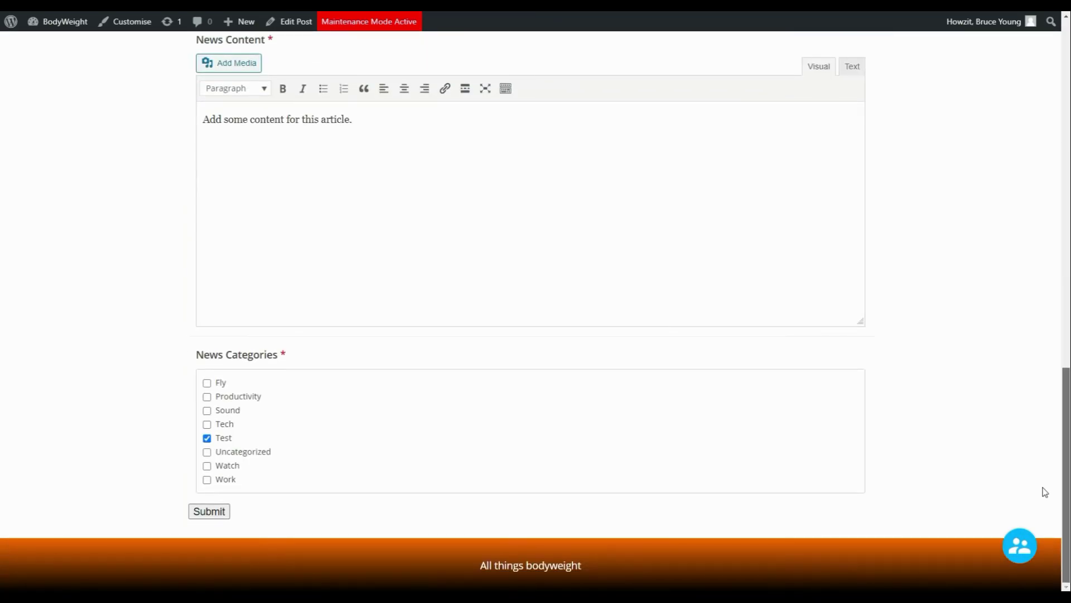
left_click_drag(1059, 450, 1059, 134)
scroll(1059, 134, "up", 1)
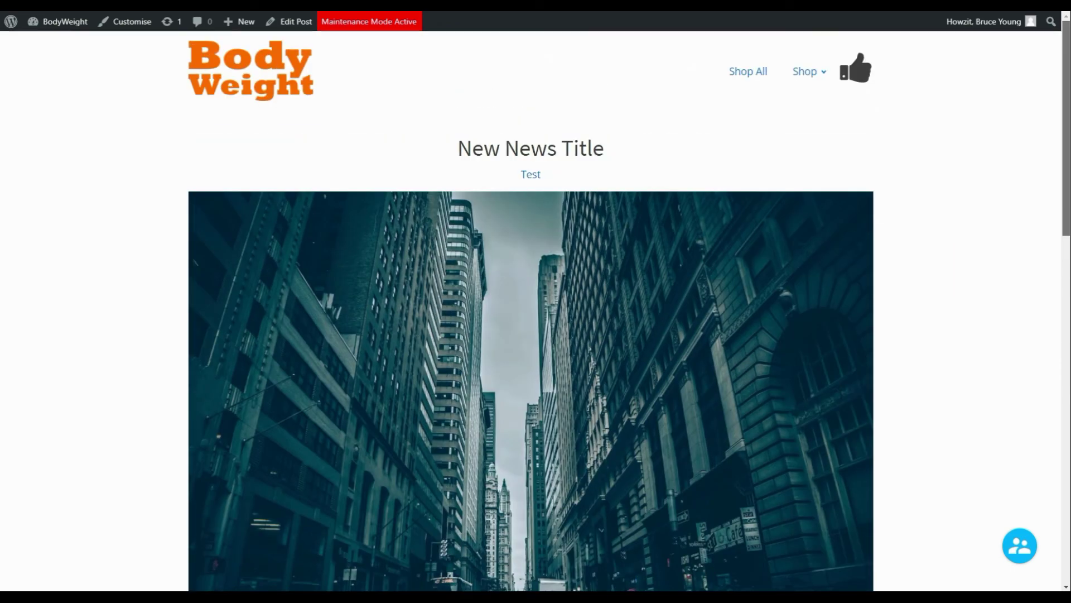
scroll(1039, 256, "down", 7)
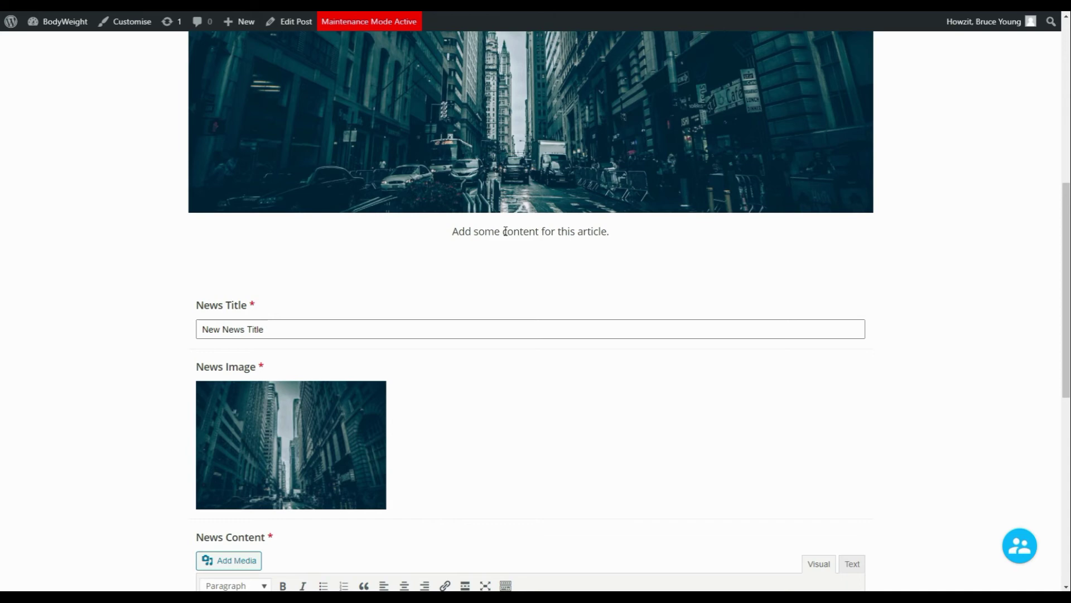
Step: Append 'With more Text' to the News Title and 'Add a little more.' to the content, then submit
left_click(279, 329)
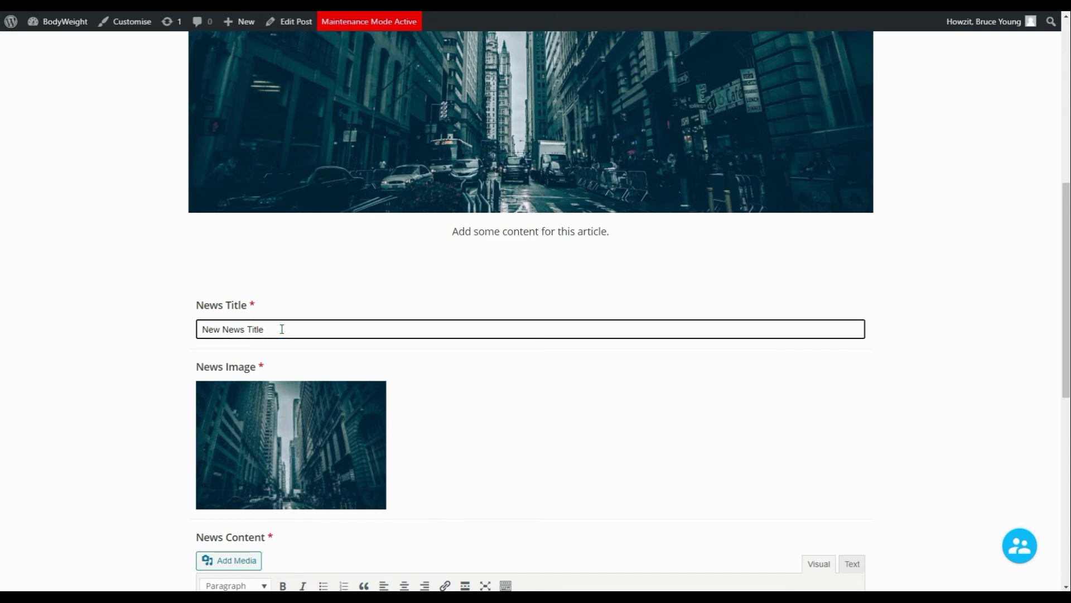
type("With more Text")
left_click_drag(1058, 346, 1043, 446)
left_click(385, 366)
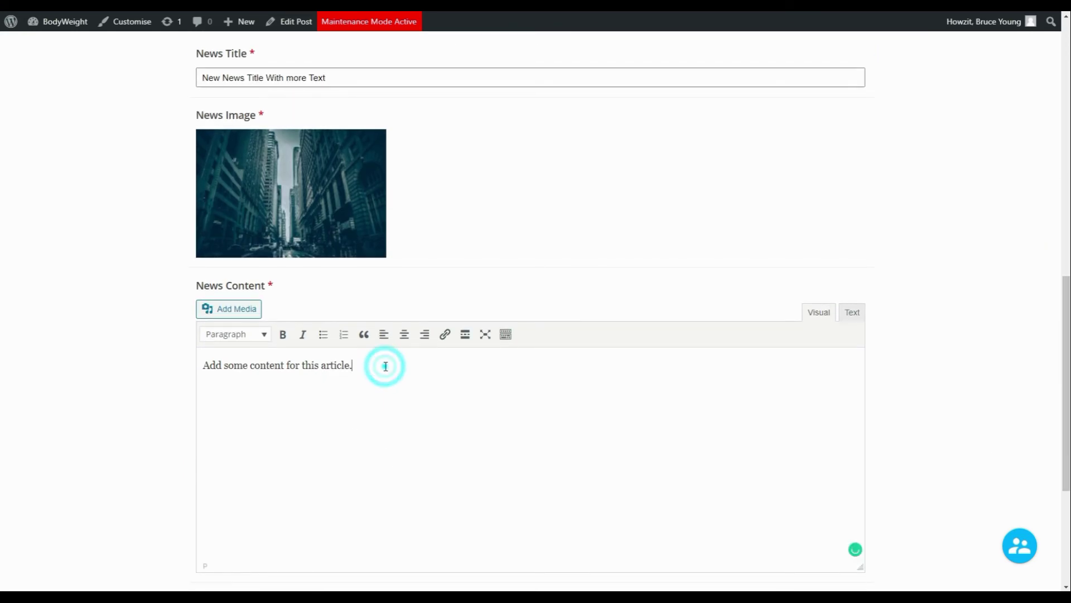
type("Add a little more")
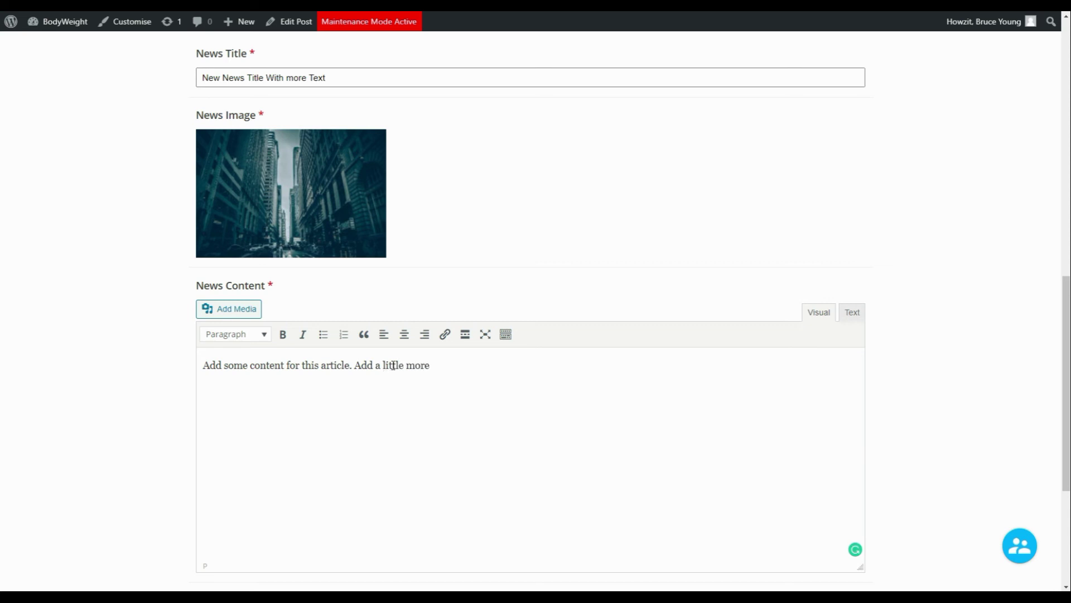
type(".")
left_click_drag(1066, 422, 1051, 544)
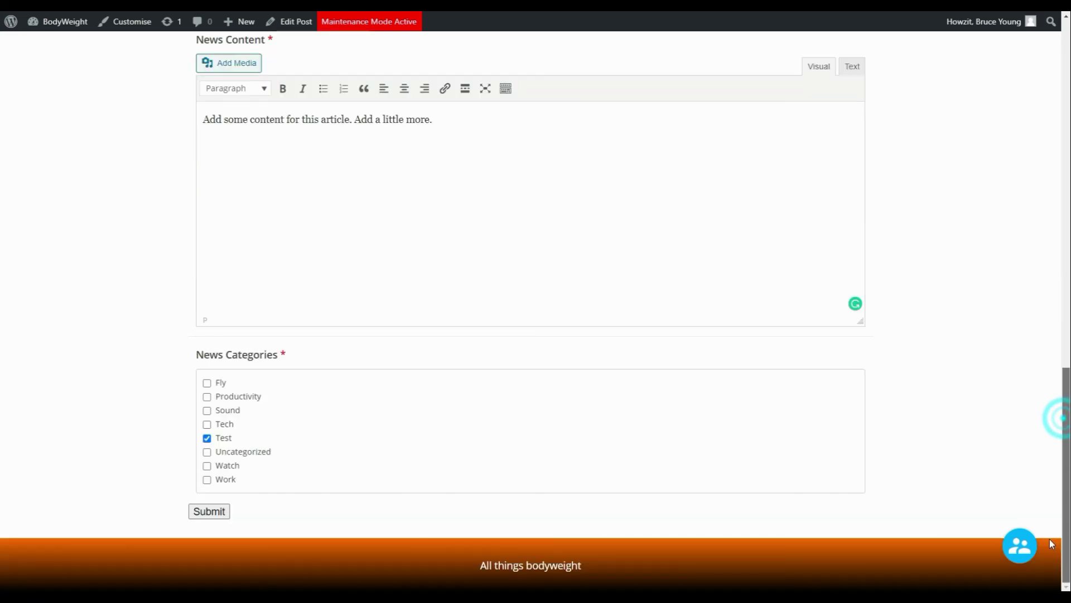
left_click(207, 512)
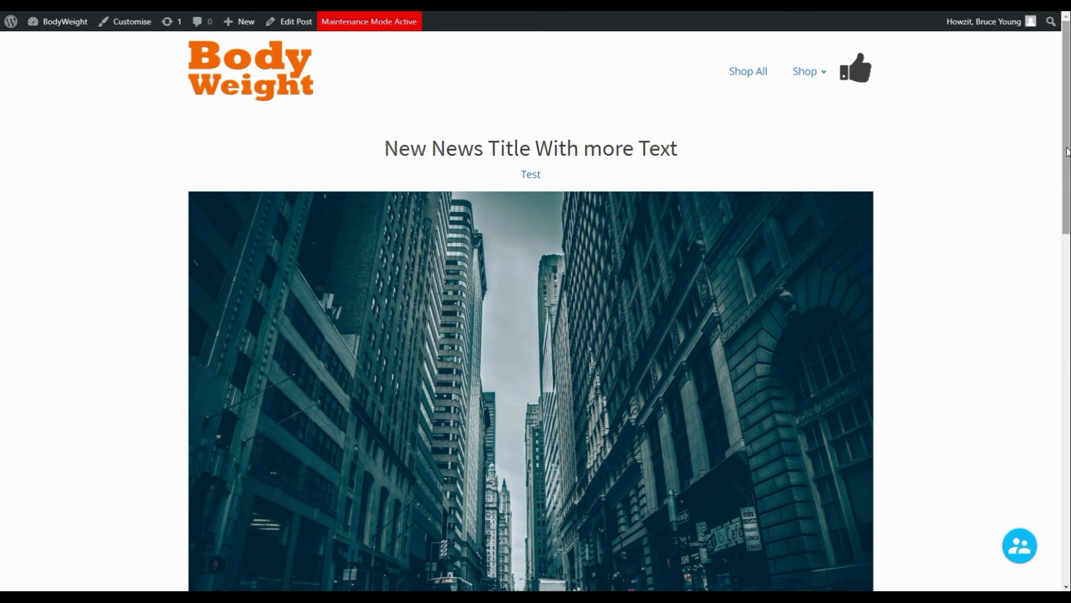
left_click_drag(1067, 152, 1043, 297)
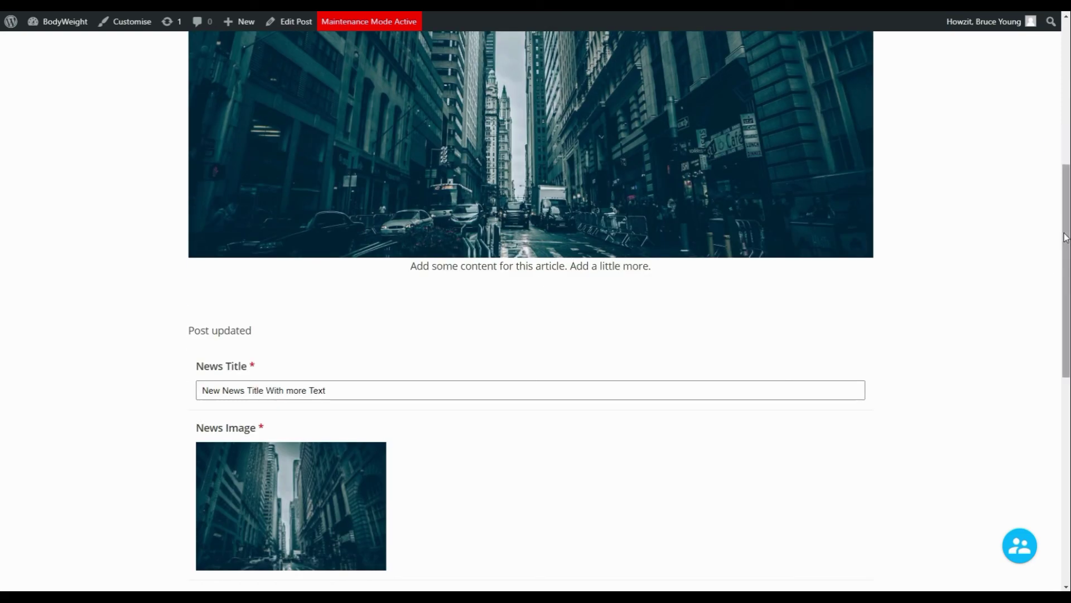
left_click_drag(1063, 233, 1062, 100)
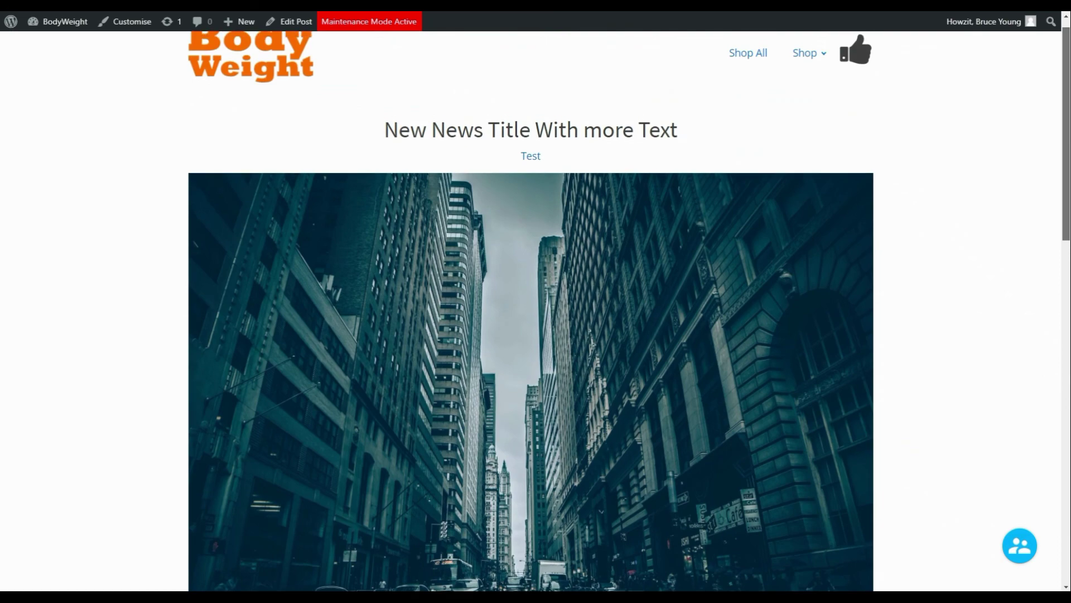
scroll(1069, 118, "down", 1)
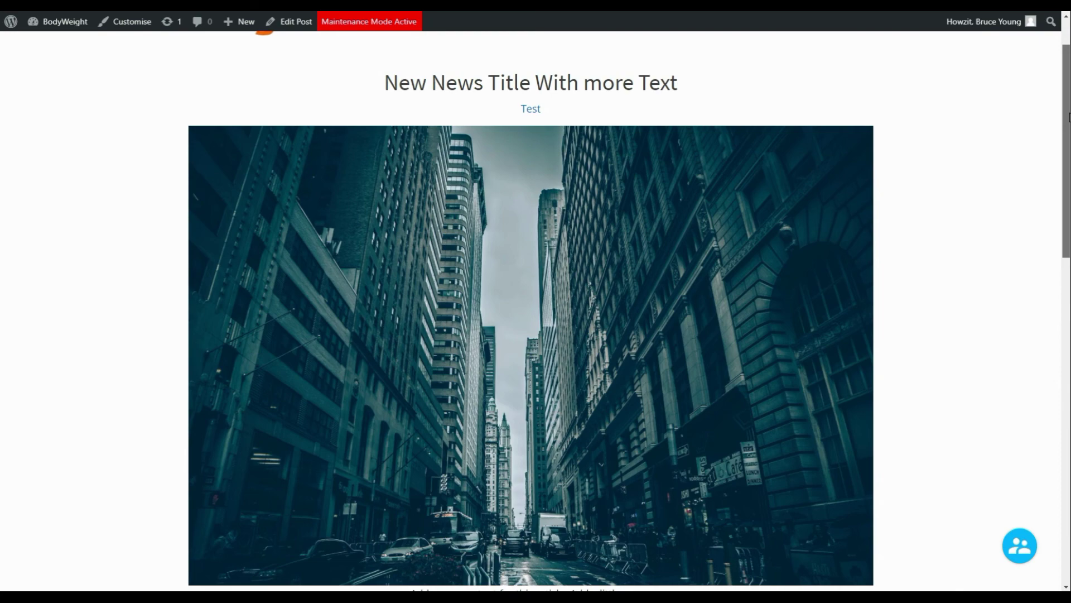
left_click_drag(1069, 125, 1029, 450)
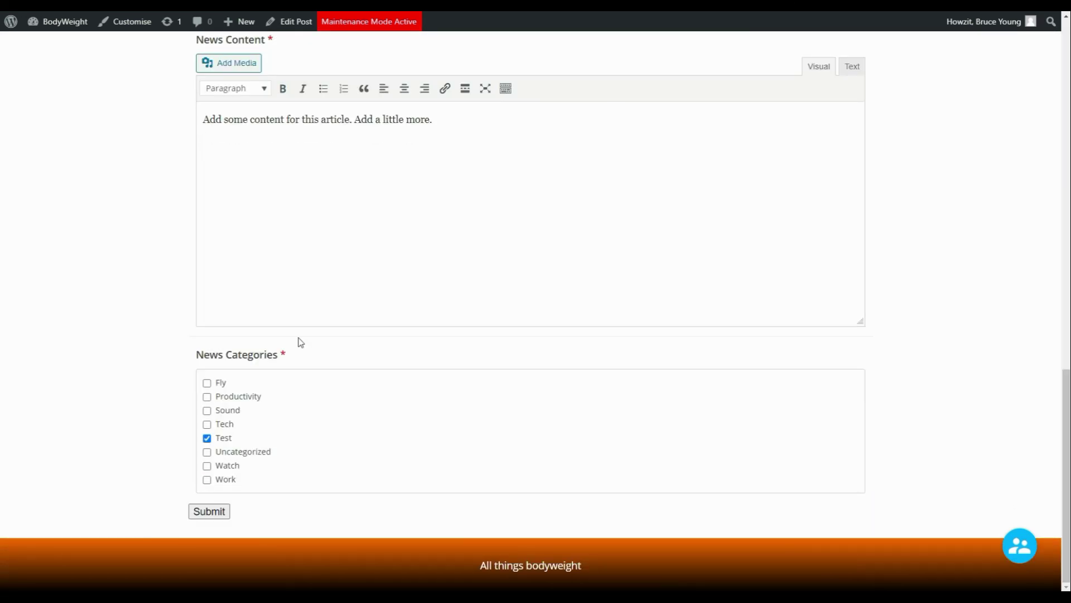
Step: Add the Uncategorized news category alongside Test and submit the form
left_click(207, 452)
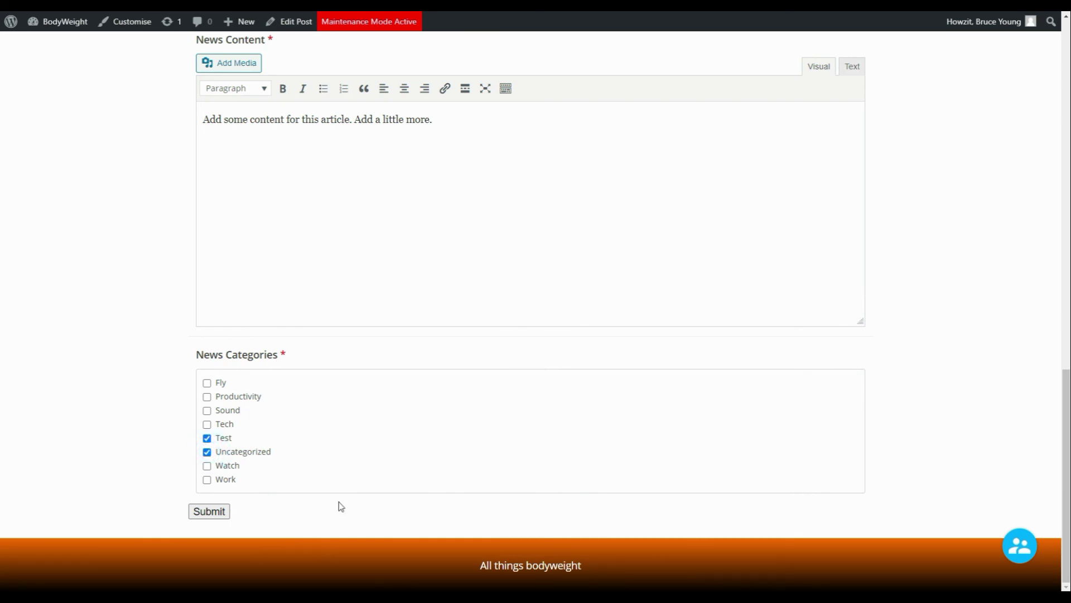
left_click(210, 510)
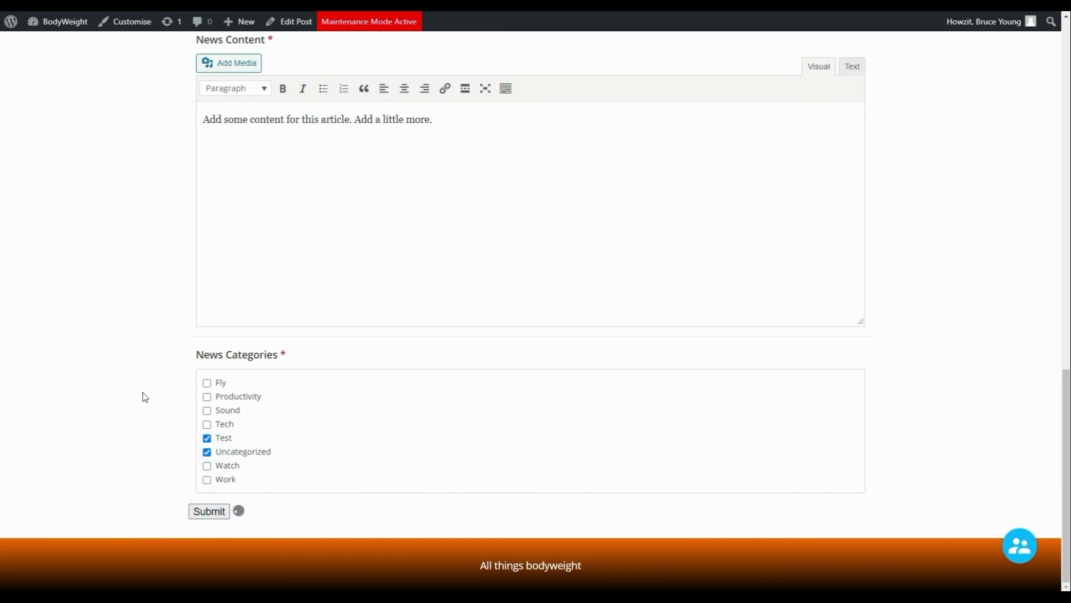